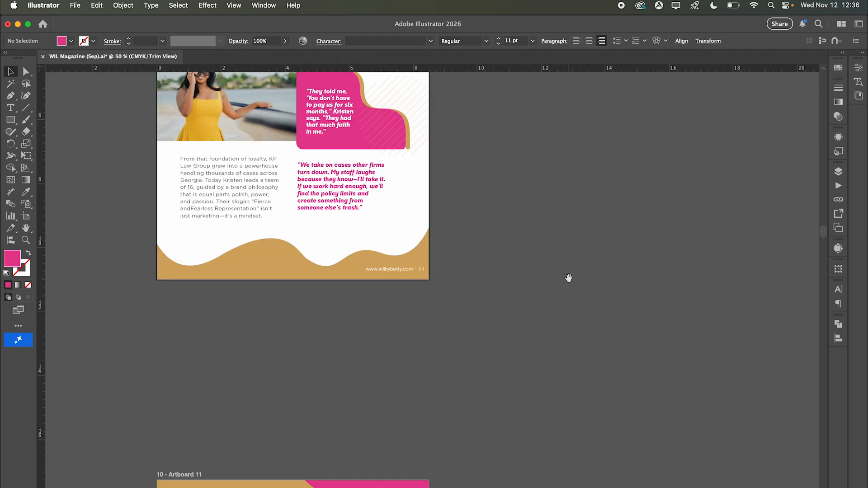
- Add a new blank Artboard 26 after Artboard 6 from the Artboards panel
drag(595, 238, 630, 330)
click(26, 216)
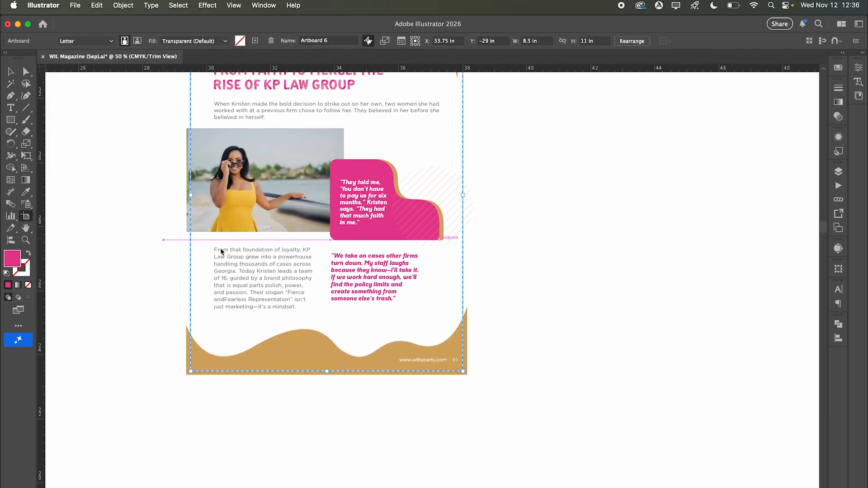
scroll(518, 246, up, 4)
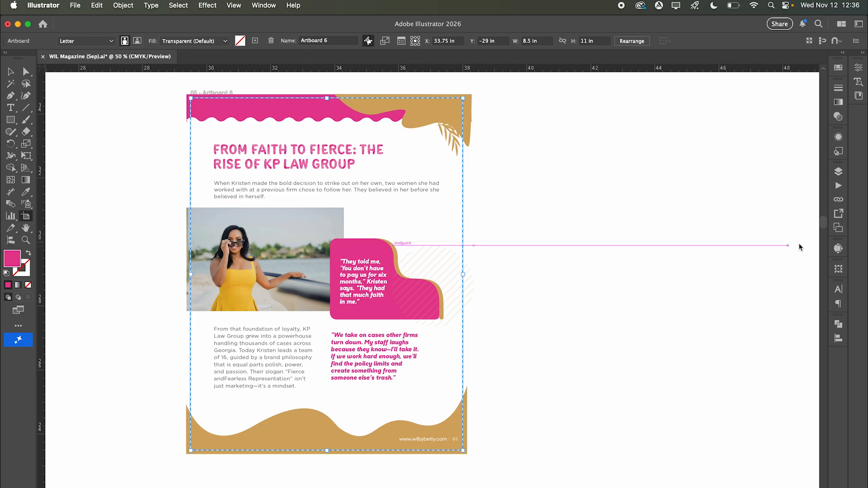
click(838, 228)
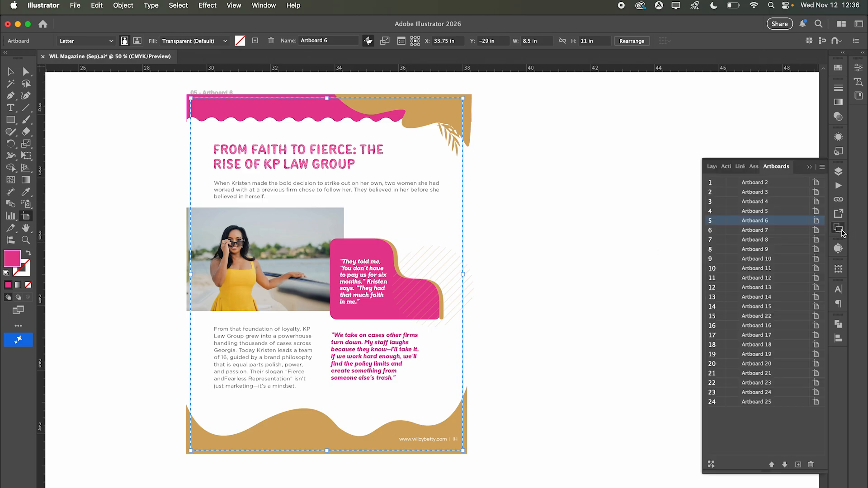
click(798, 465)
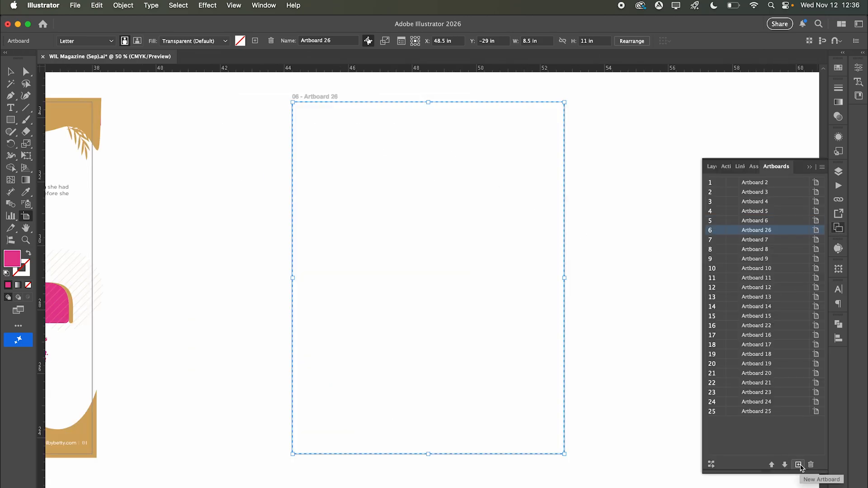
click(10, 71)
- Select Artboard 6's top waves, leaf, gold bottom wave and footer text, leaving out the quote, and copy them
alt+super+click(259, 288)
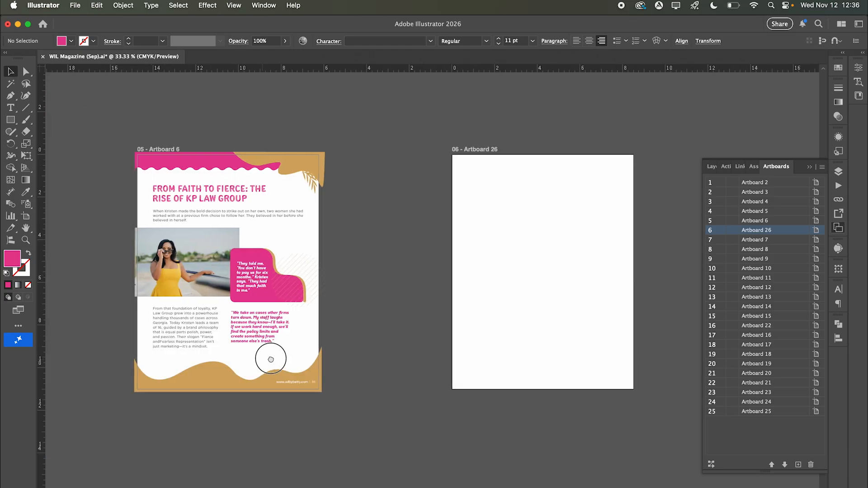
drag(271, 359, 301, 351)
drag(370, 399, 254, 356)
key(super+c)
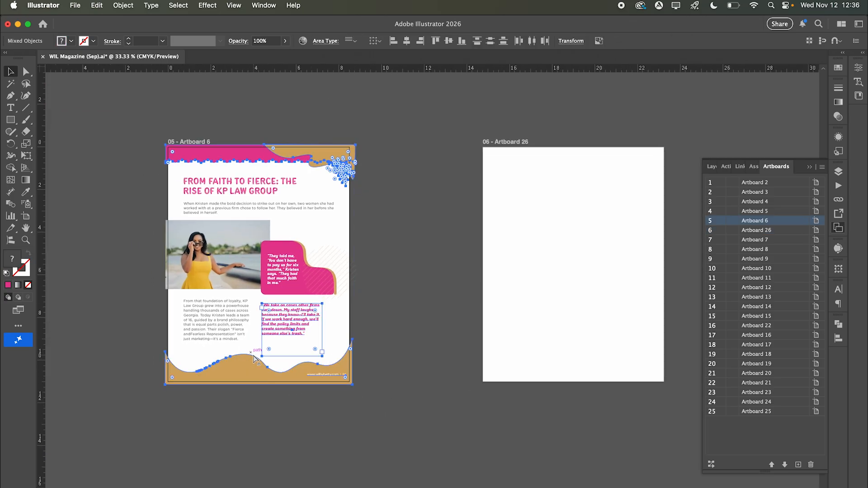
click(523, 313)
click(327, 374)
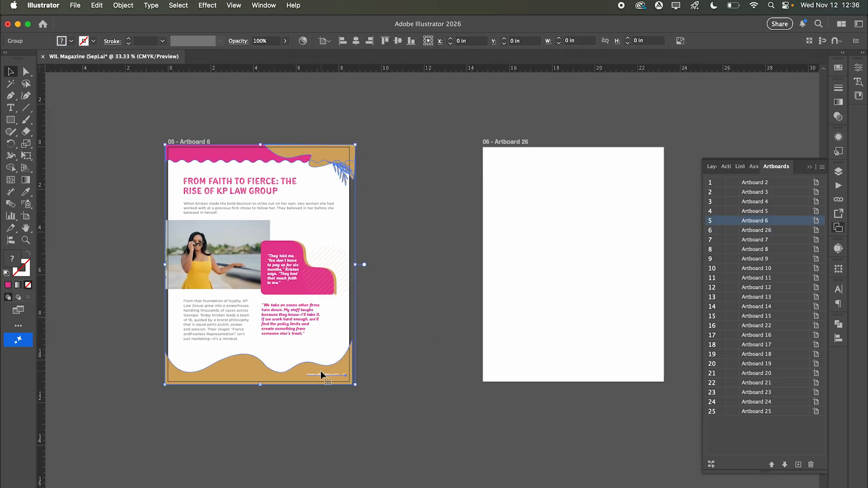
key(super+c)
click(392, 412)
click(320, 375)
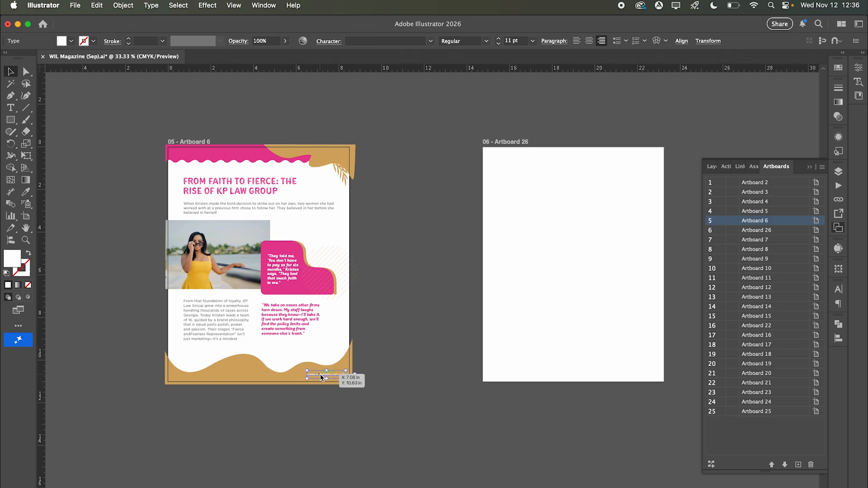
shift+click(271, 377)
shift+click(255, 159)
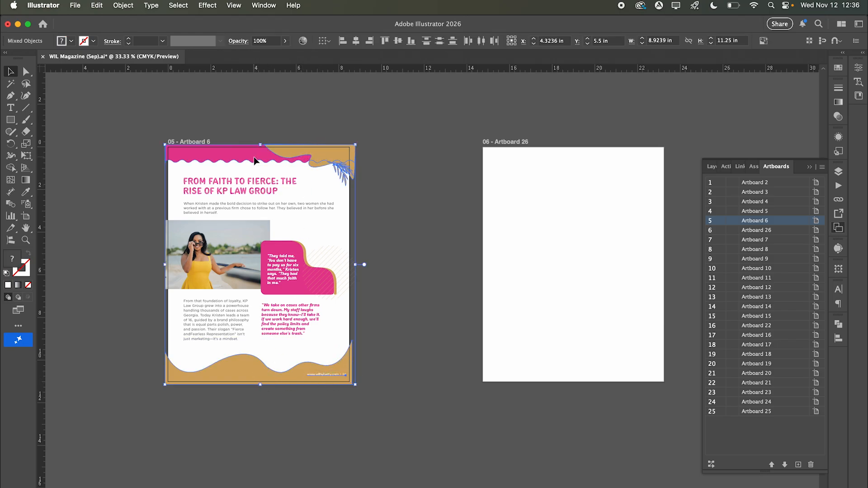
key(super+c)
- Paste the copied waves, leaf and footer in place onto Artboard 26
click(527, 219)
key(super+shift+v)
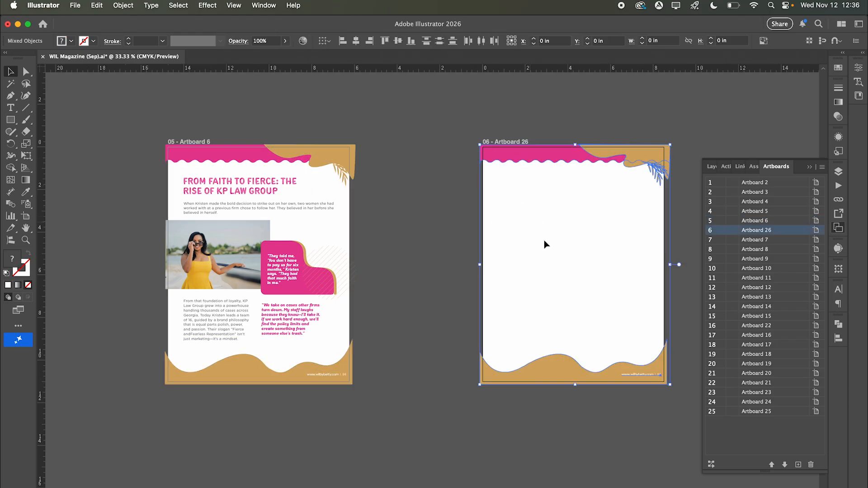
click(592, 404)
super+click(598, 376)
super+click(450, 273)
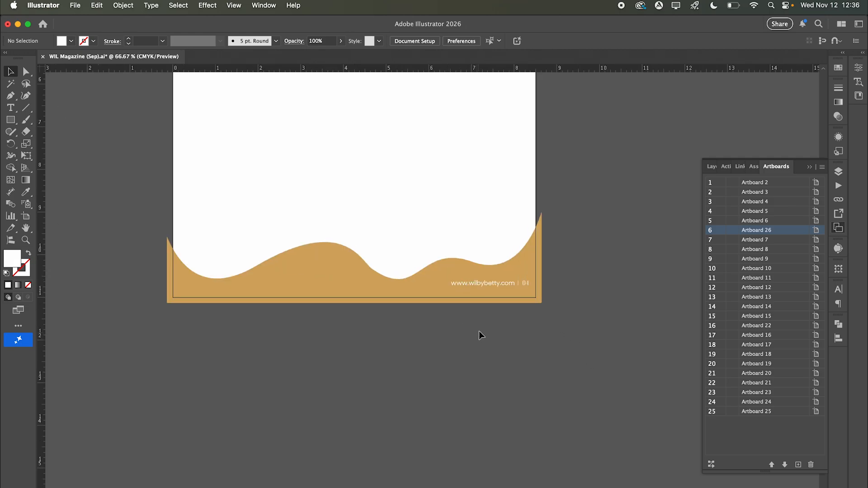
- Change the footer page number on Artboard 26 to 05
key(t)
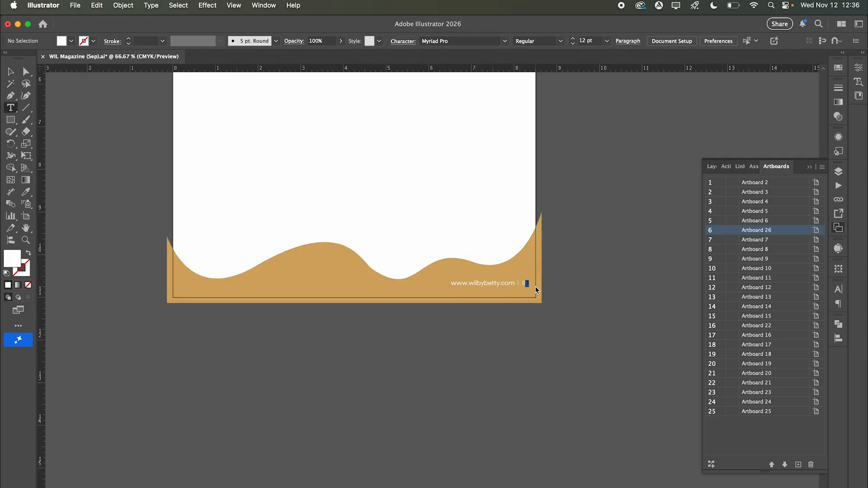
click(526, 285)
click(11, 72)
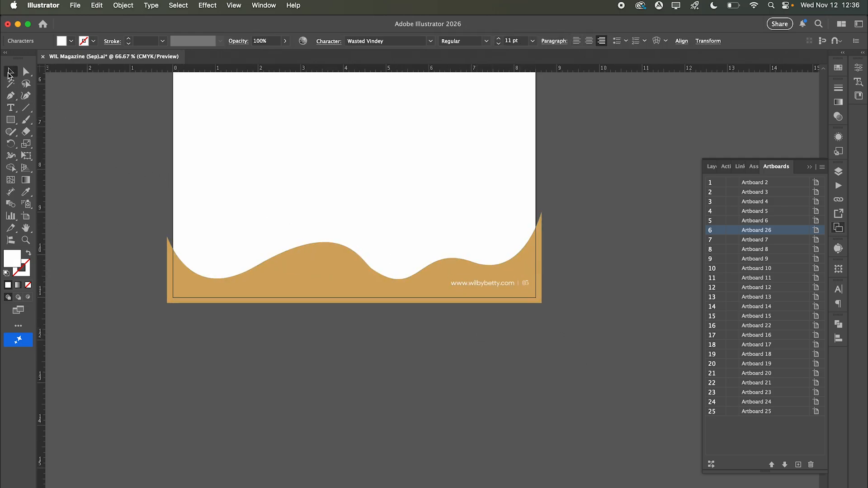
click(93, 142)
alt+super+click(344, 314)
alt+super+click(350, 314)
alt+super+click(352, 314)
scroll(350, 312, left, 10)
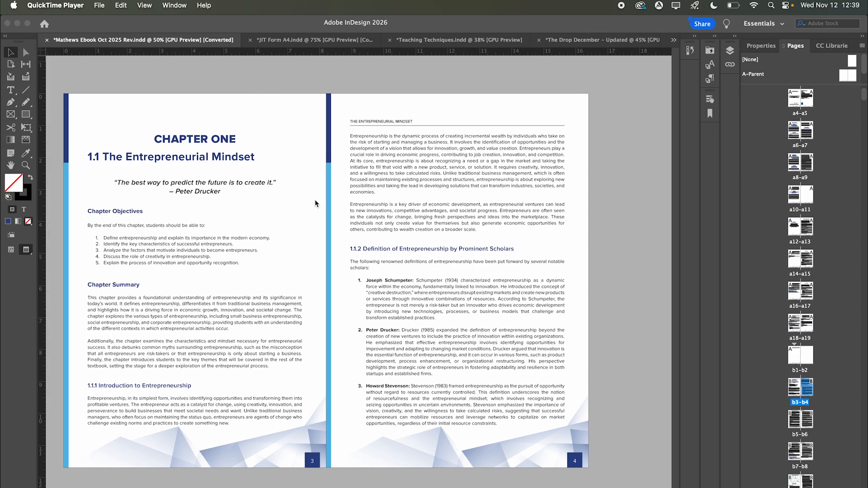
- Switch to the InDesign ebook and insert a blank page after page b3
click(240, 189)
scroll(368, 322, down, 2)
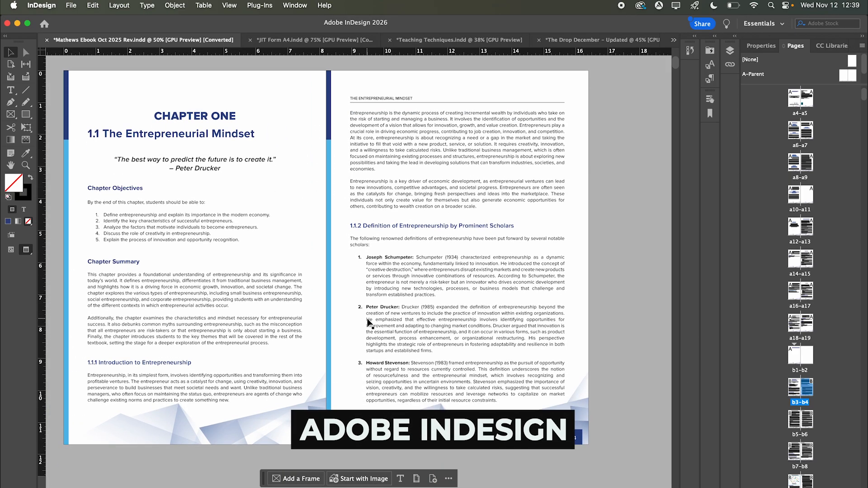
scroll(367, 323, up, 3)
scroll(367, 323, down, 1)
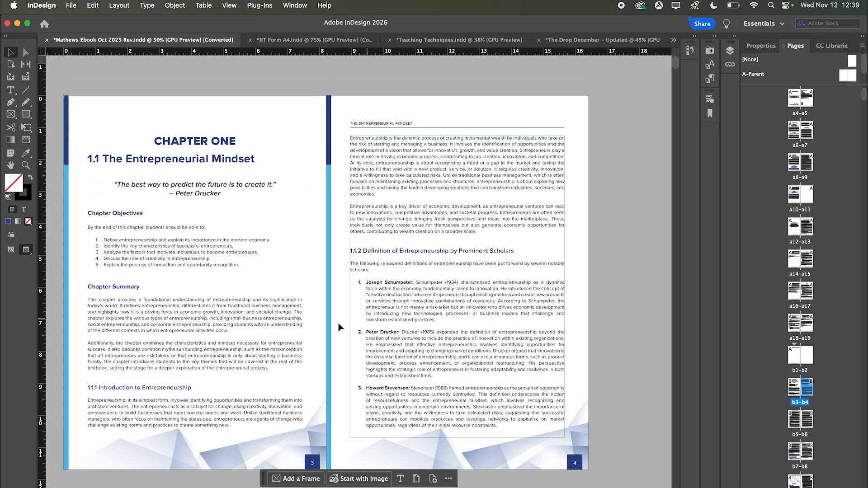
click(242, 321)
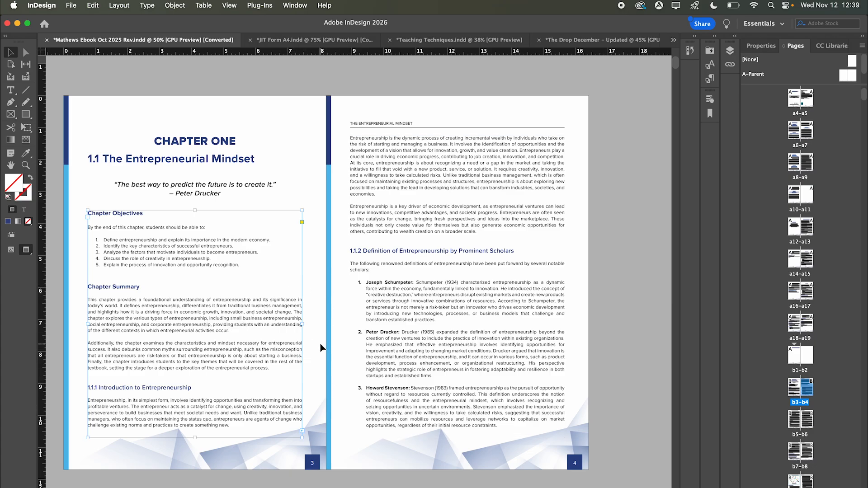
click(794, 392)
key(shift+super+p)
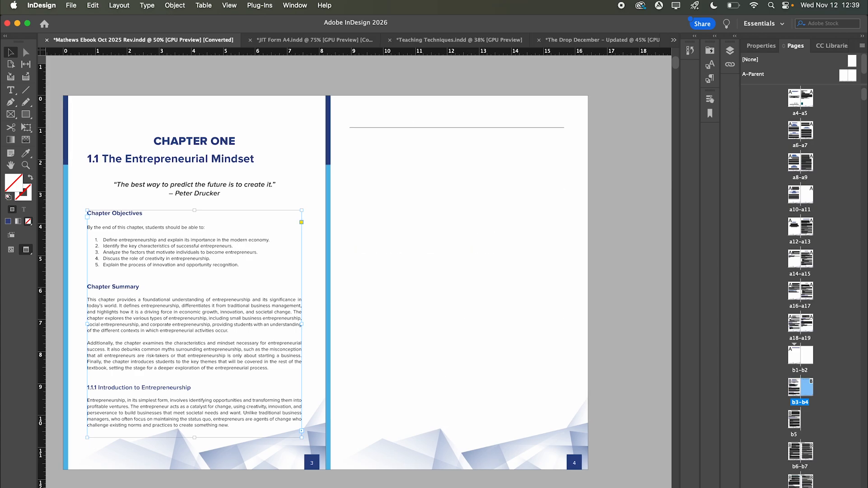
click(317, 296)
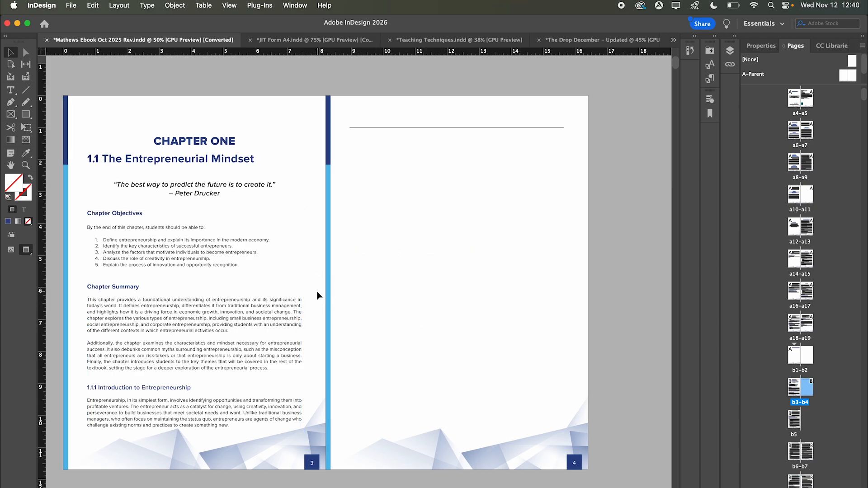
- Scroll down through the ebook's chapter pages
scroll(317, 296, down, 1)
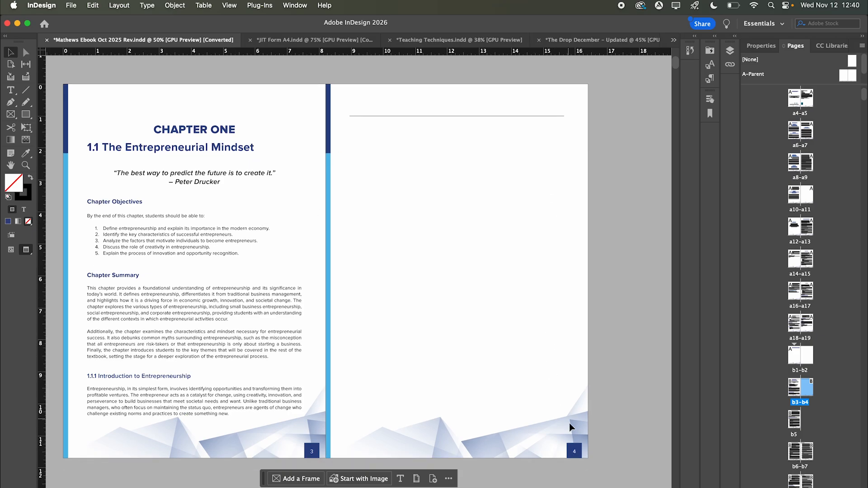
scroll(508, 449, down, 10)
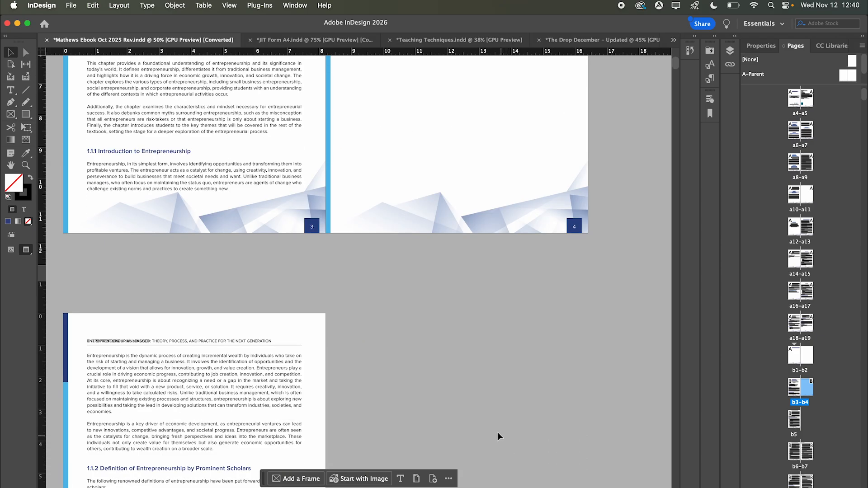
scroll(264, 358, down, 12)
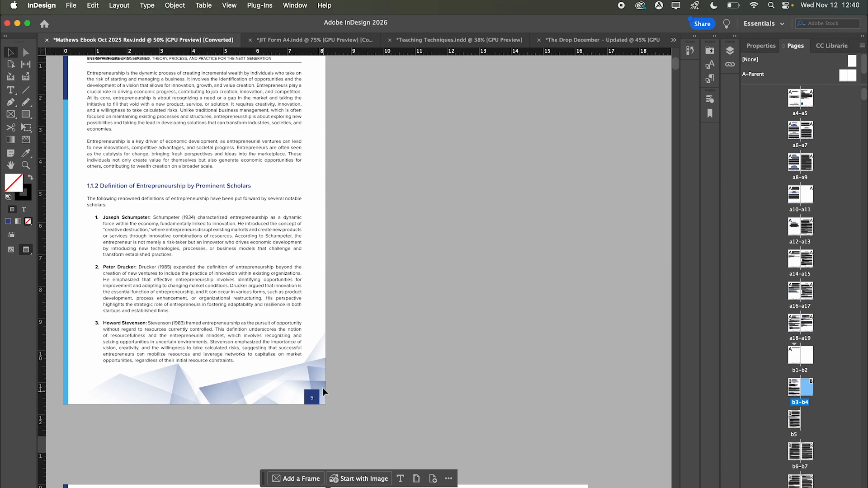
scroll(317, 398, down, 20)
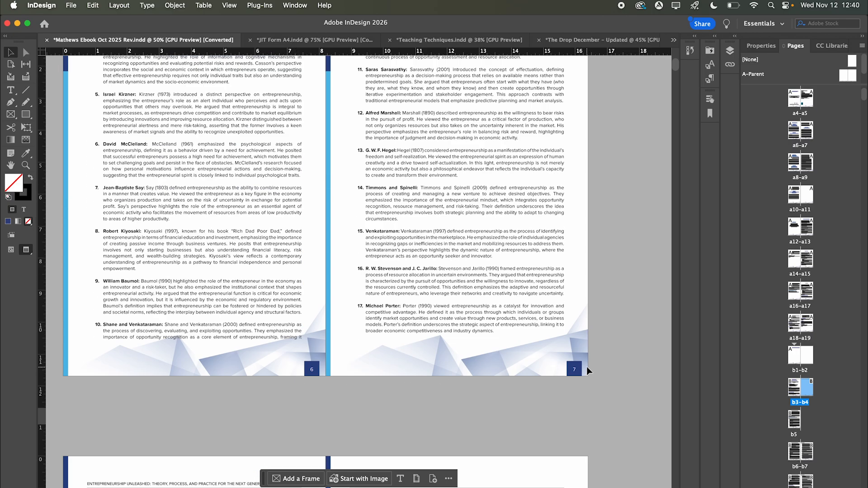
scroll(586, 367, down, 20)
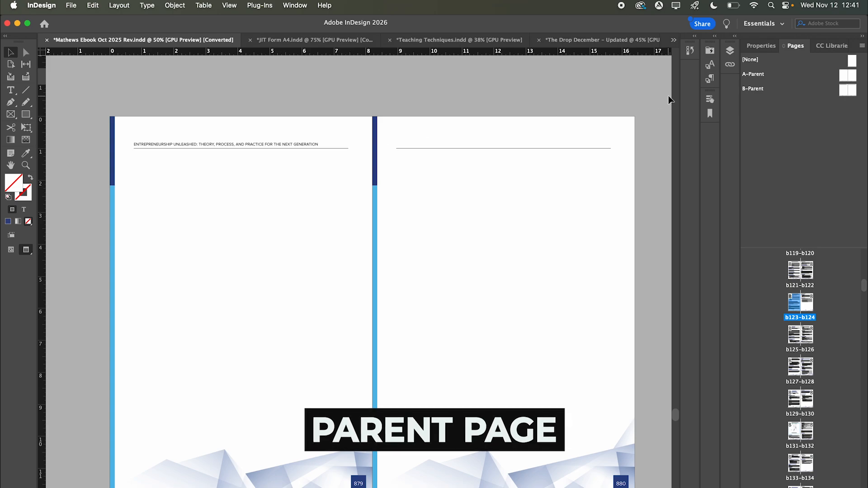
- Open B-Parent, then scroll from pages 125–126 down to the end of the book
double_click(846, 93)
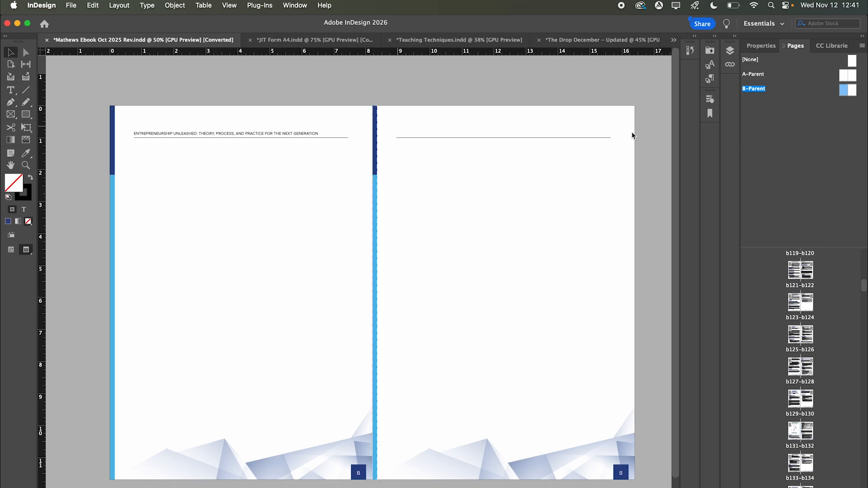
double_click(794, 335)
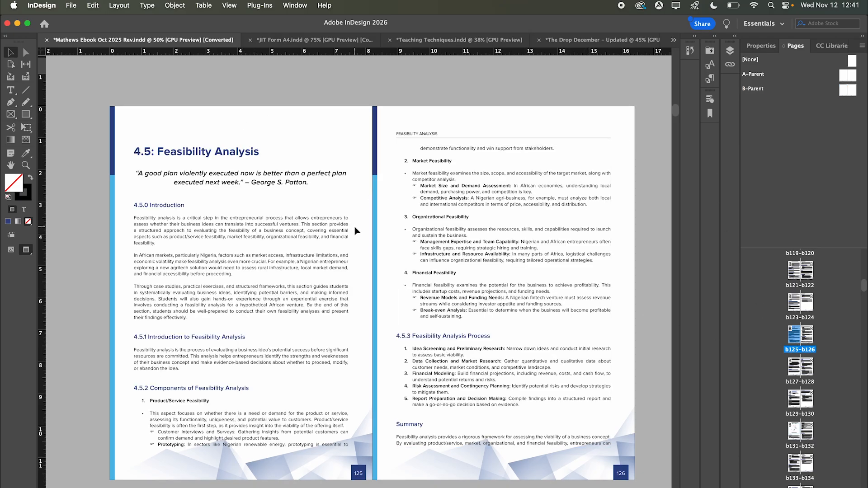
scroll(355, 226, down, 15)
scroll(310, 244, down, 15)
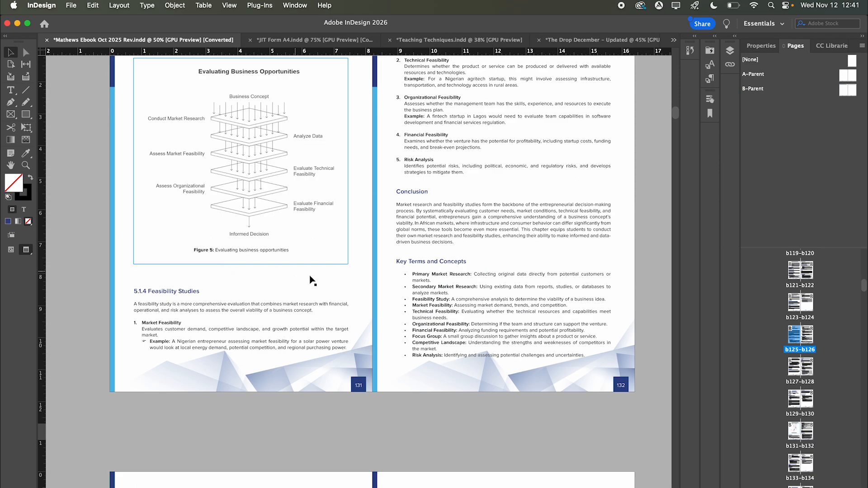
scroll(311, 280, down, 10)
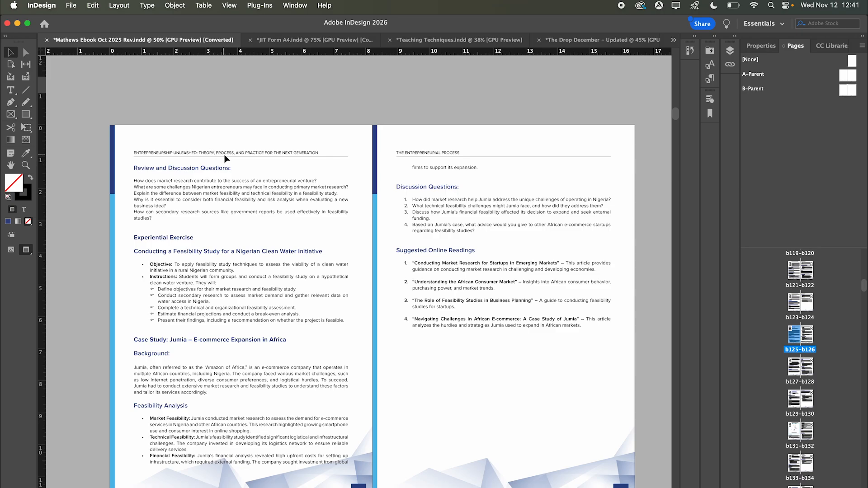
scroll(225, 156, down, 15)
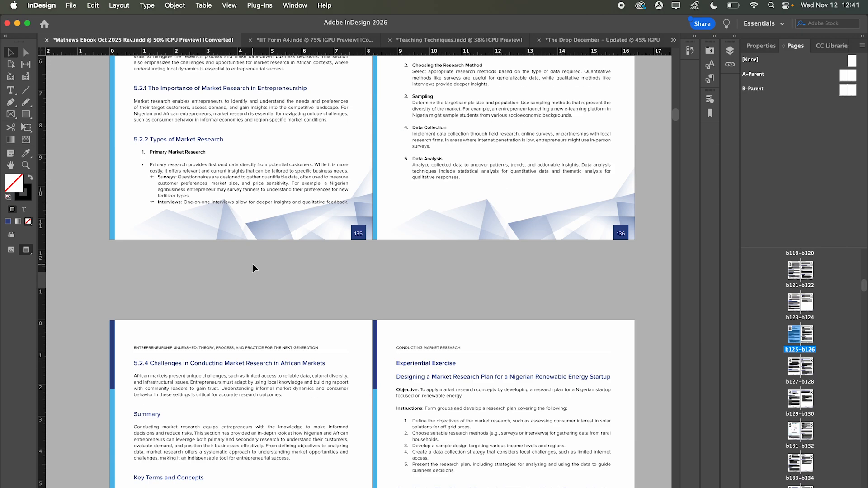
scroll(253, 264, down, 3)
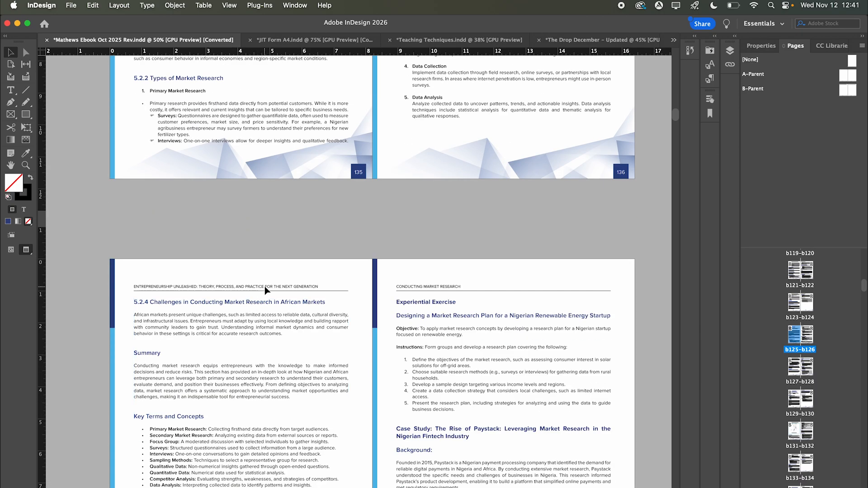
scroll(265, 286, down, 5)
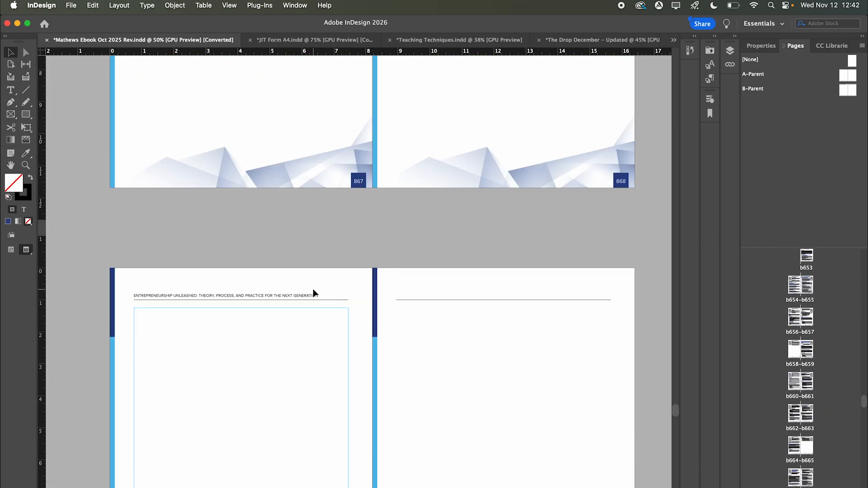
scroll(301, 267, up, 10)
- Select the empty spread after pages 865–866, then select B-Parent and bring up its options
click(291, 222)
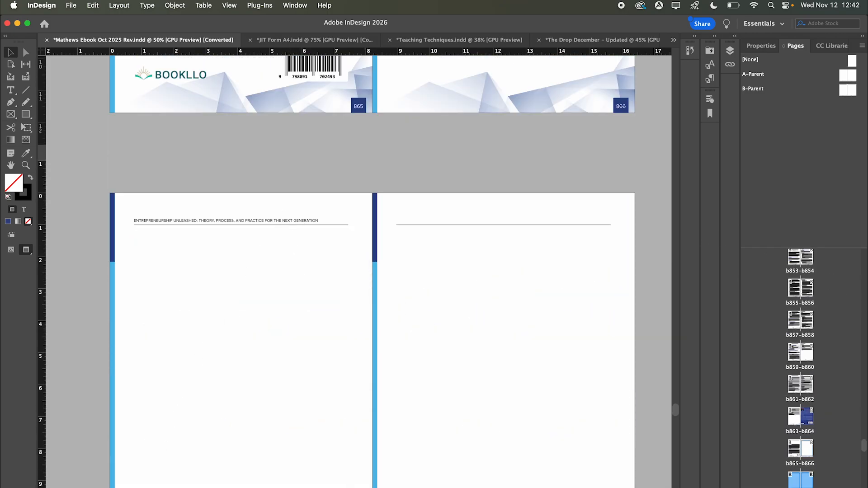
click(767, 91)
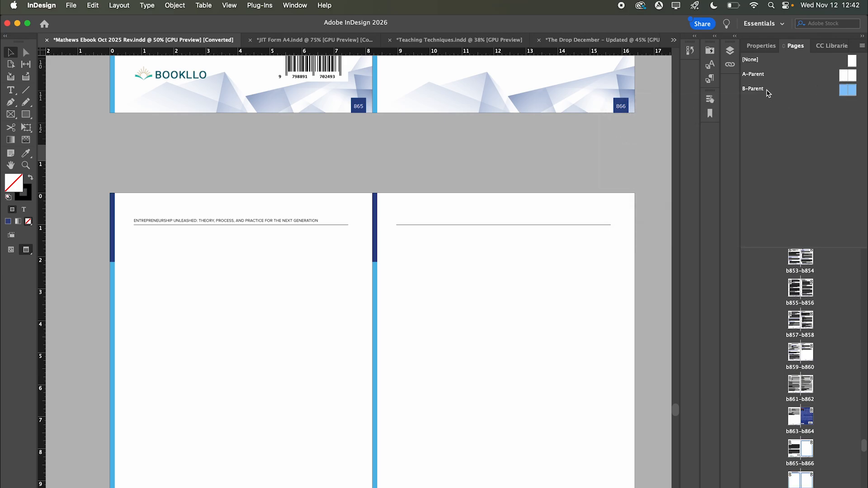
right_click(768, 91)
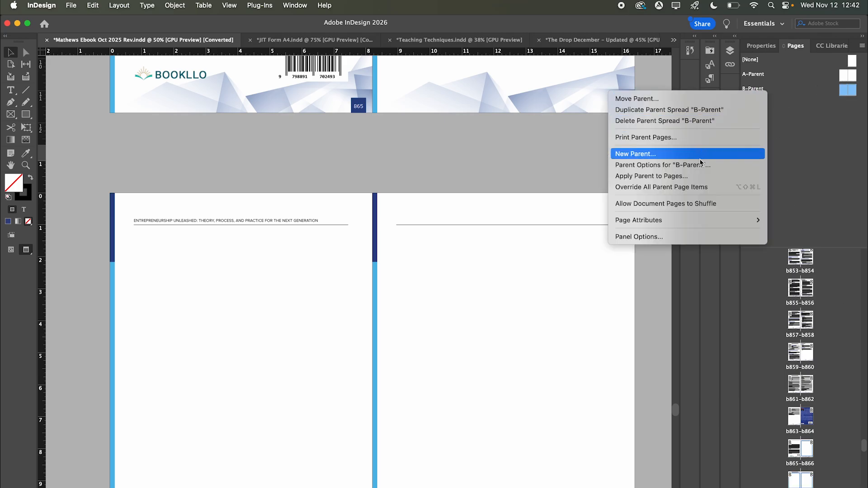
- Create C-Parent from B-Parent and start editing its running header text
click(703, 110)
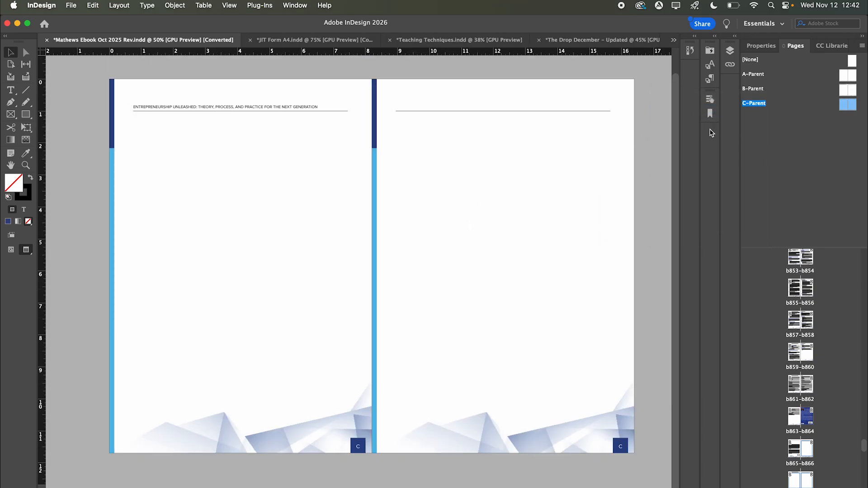
click(840, 117)
double_click(842, 107)
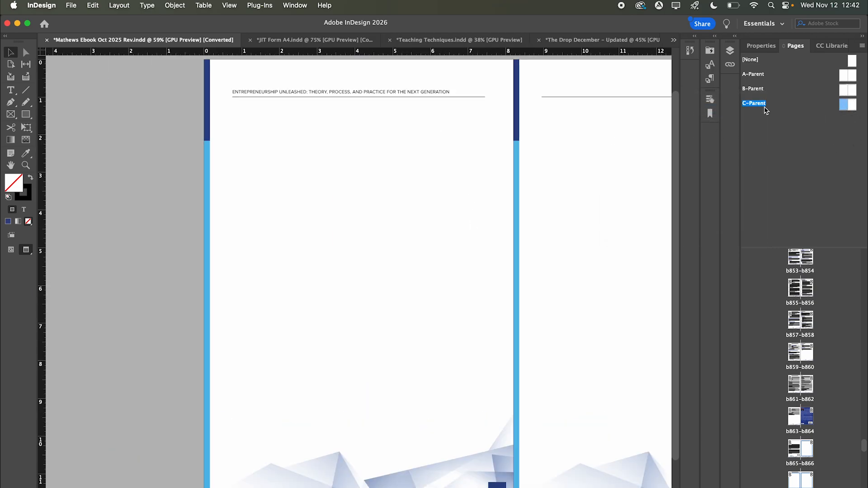
double_click(416, 92)
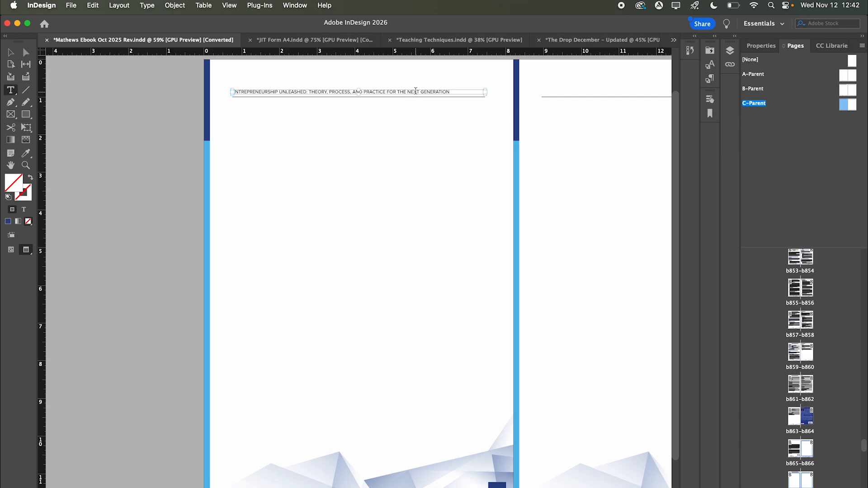
- Replace the C-Parent's header text with 'MY NEW HEADER'
key(super+a)
text(My)
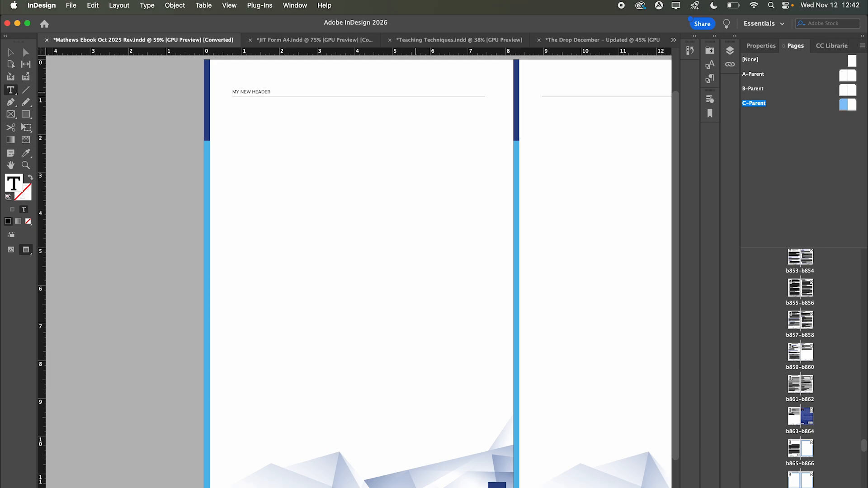
key(Escape)
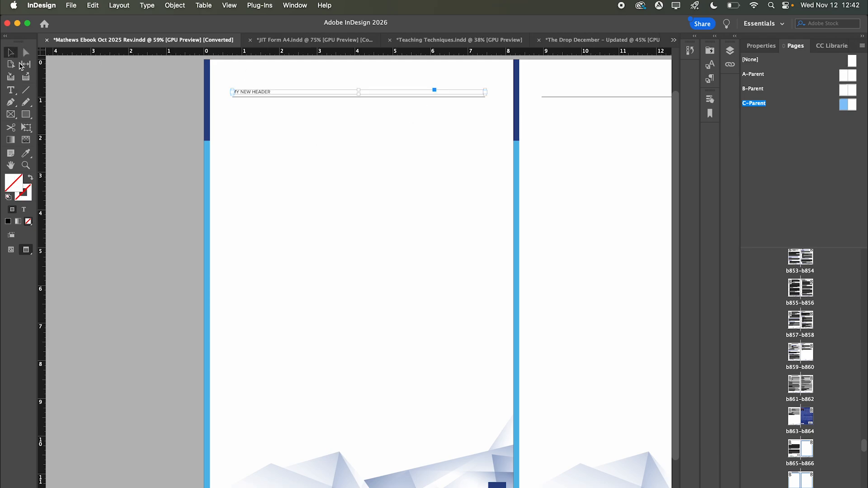
click(144, 147)
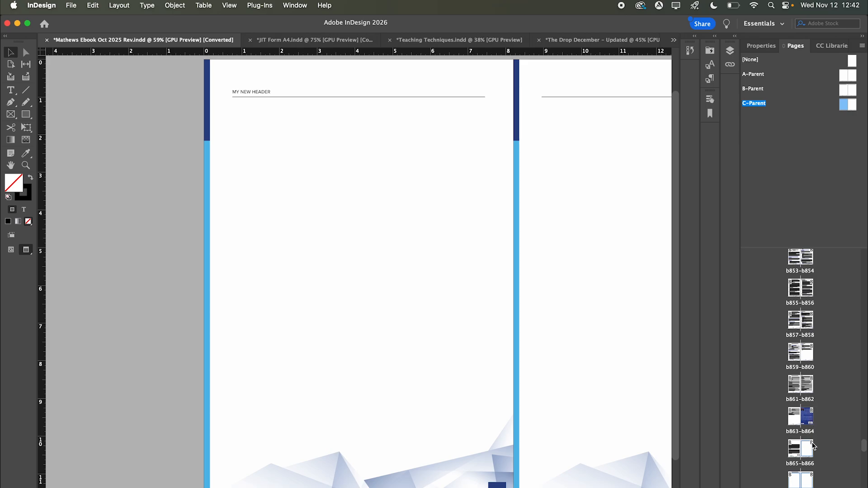
scroll(803, 474, down, 1)
- Select pages b867–b880 and apply C-Parent to them with Apply Parent to Pages
scroll(804, 474, down, 1)
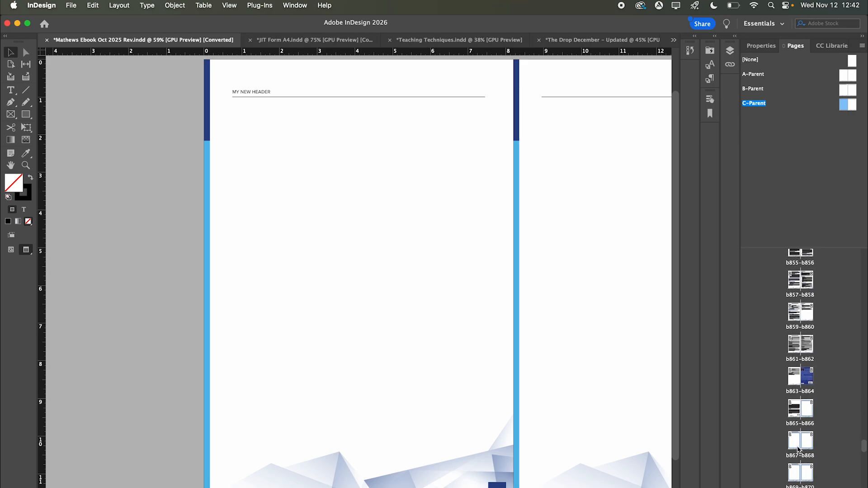
click(794, 443)
scroll(798, 448, down, 4)
scroll(798, 393, down, 5)
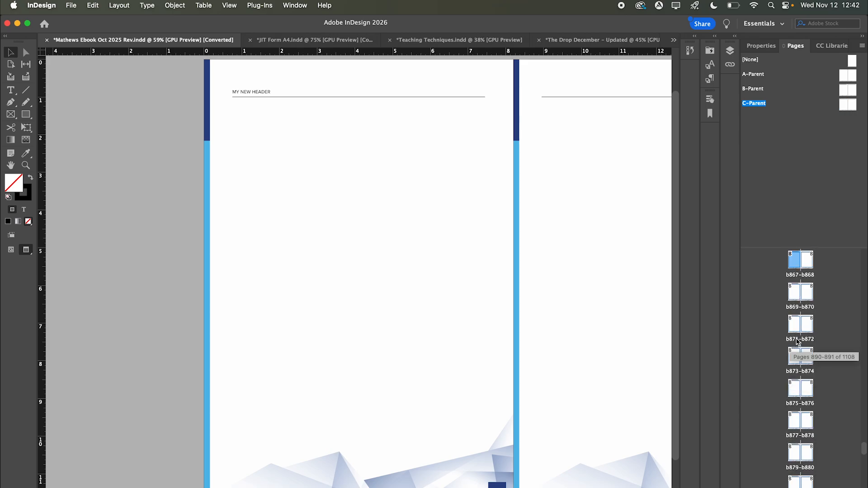
shift+click(809, 458)
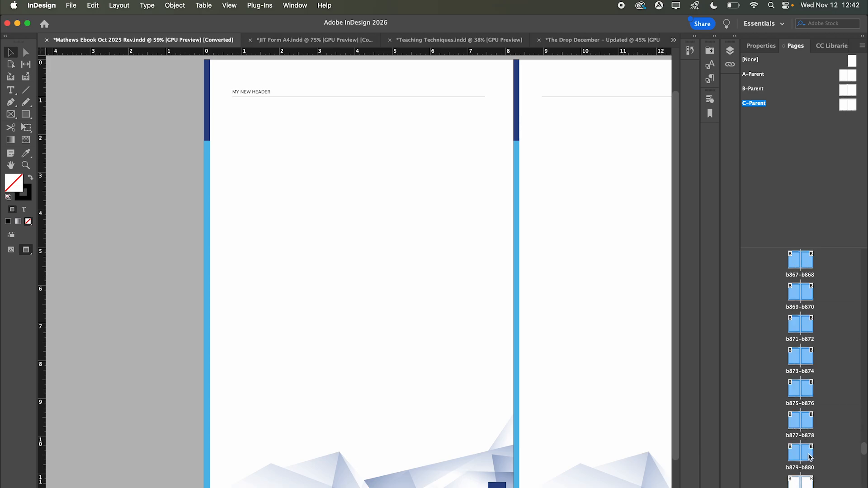
right_click(809, 458)
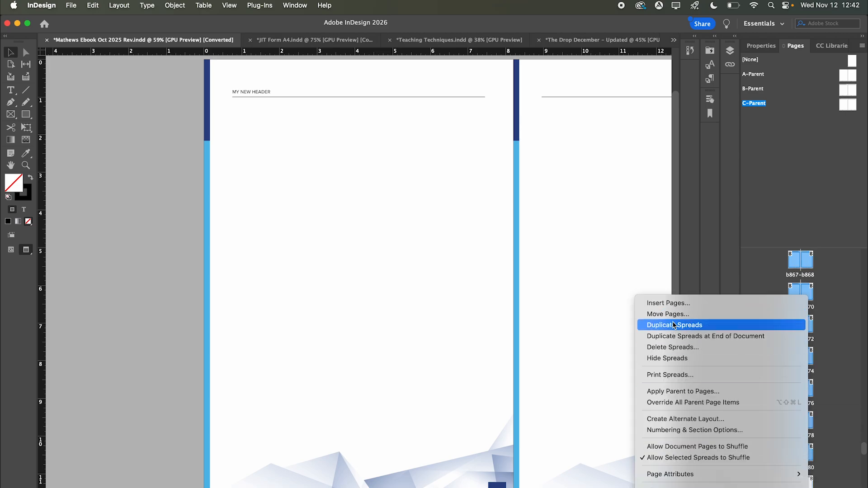
click(678, 392)
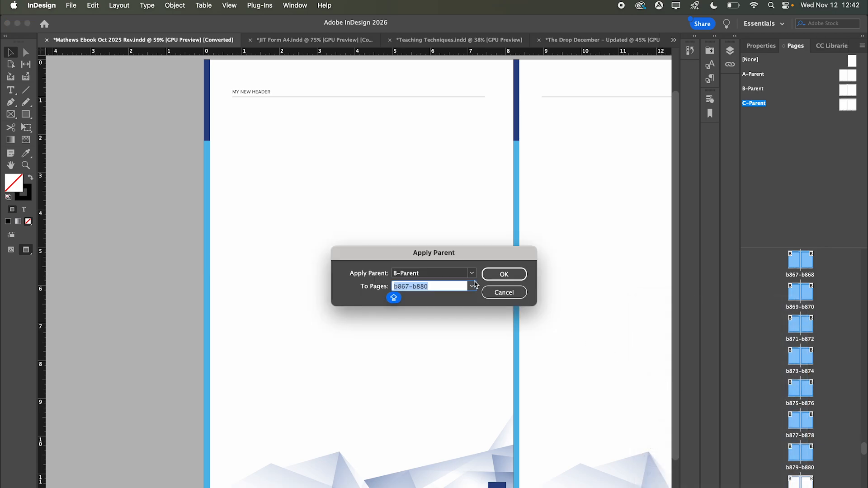
click(471, 273)
click(435, 317)
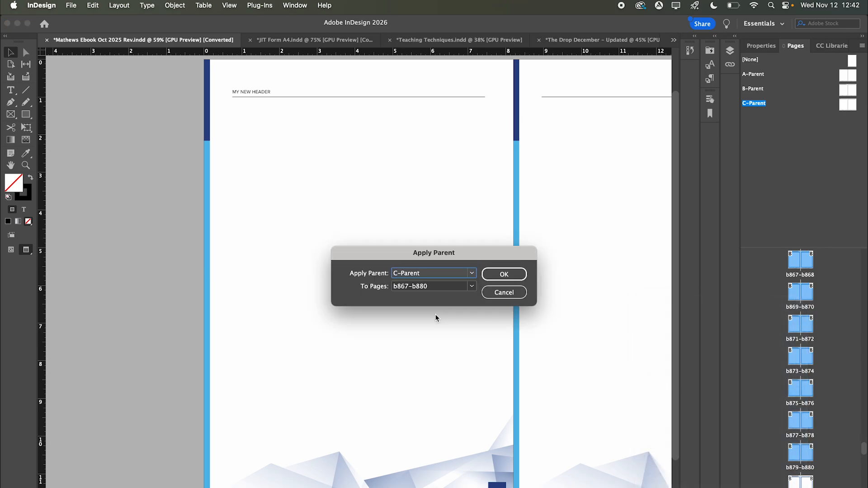
key(Return)
click(414, 328)
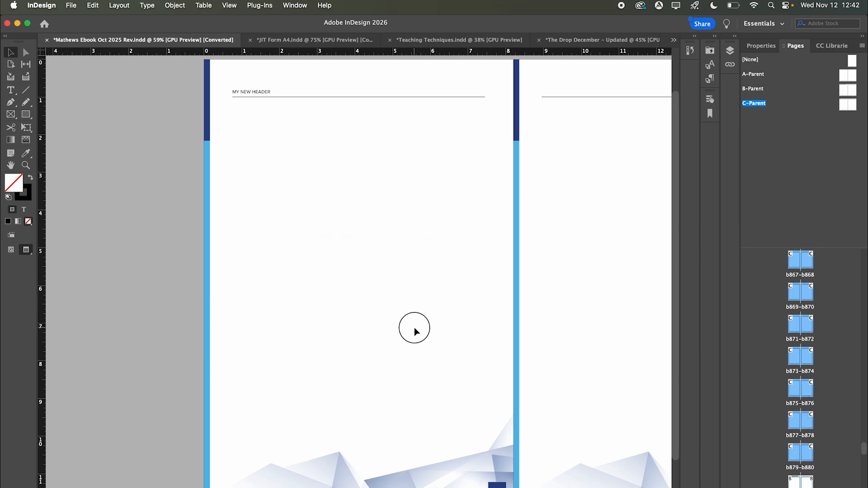
click(788, 430)
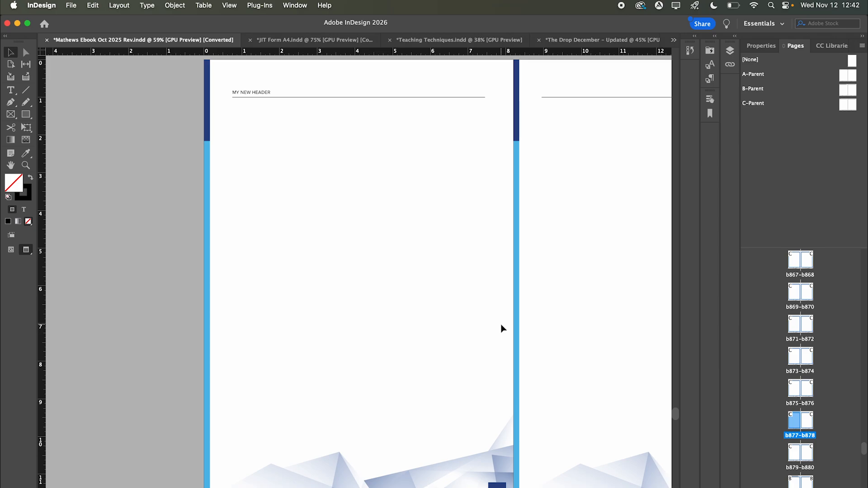
- Scroll to the Chapter Six spread, '6.1 Developing the Business Model', with its lighthouse figure
scroll(501, 328, up, 10)
scroll(501, 329, down, 9)
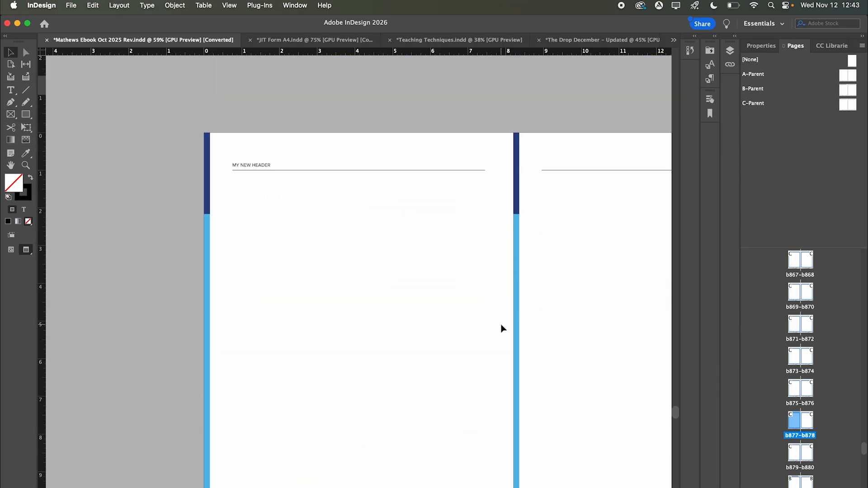
scroll(501, 328, up, 2)
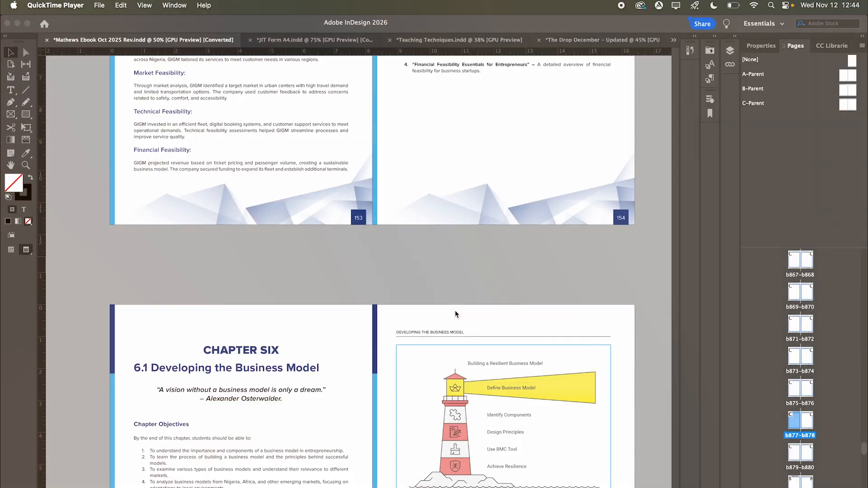
scroll(455, 311, down, 3)
click(485, 208)
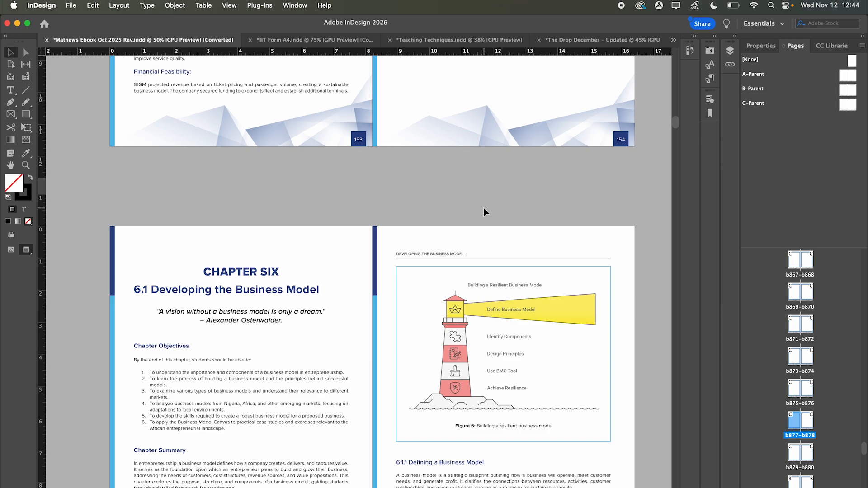
scroll(389, 212, down, 2)
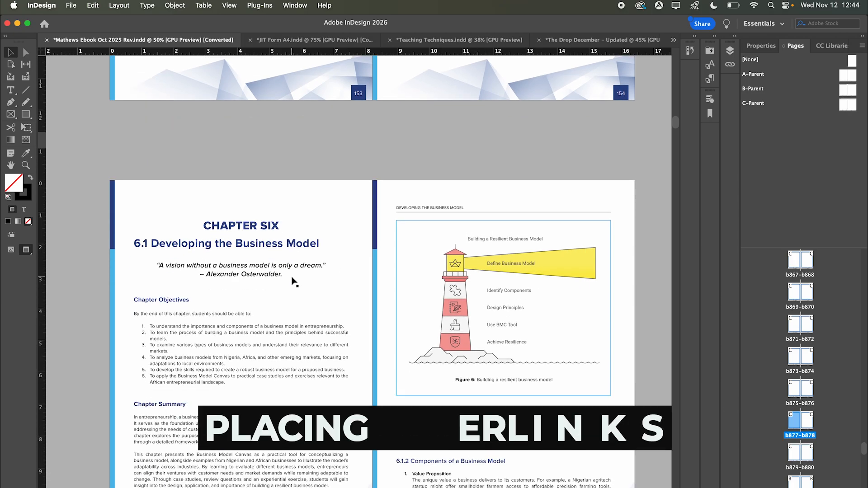
scroll(292, 278, down, 1)
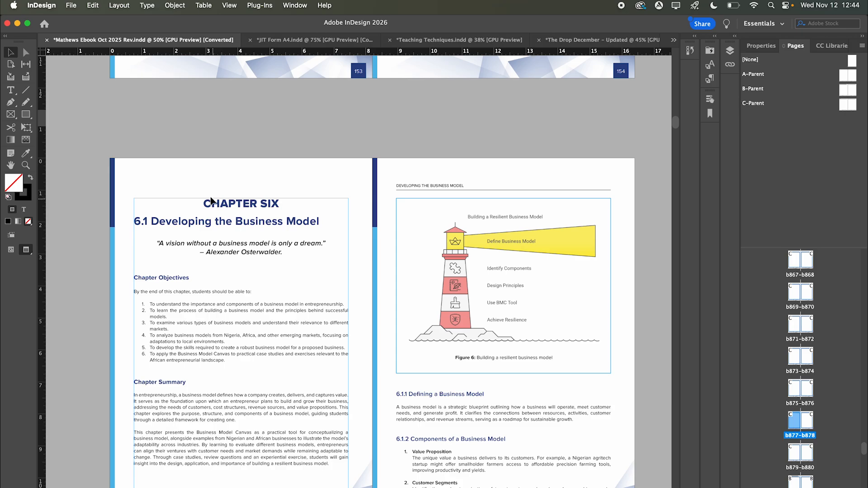
click(11, 117)
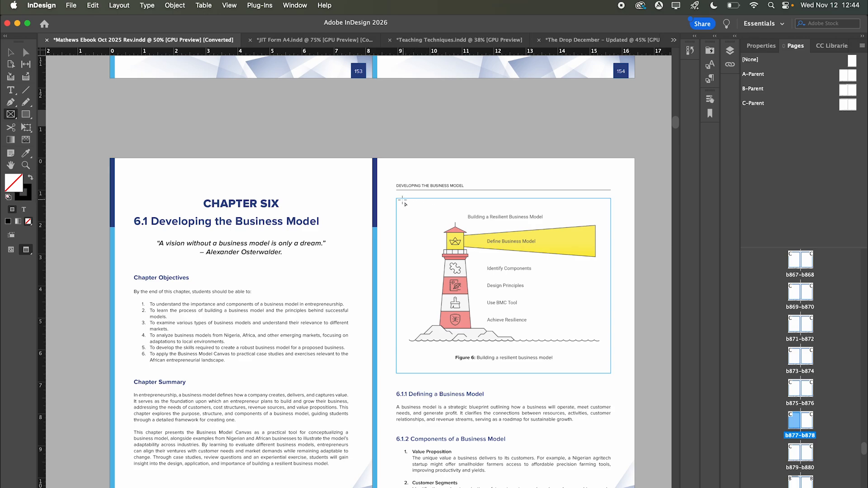
mouse_move(402, 202)
mouse_down()
mouse_move(441, 212)
mouse_move(440, 262)
mouse_move(561, 361)
mouse_move(610, 372)
mouse_up()
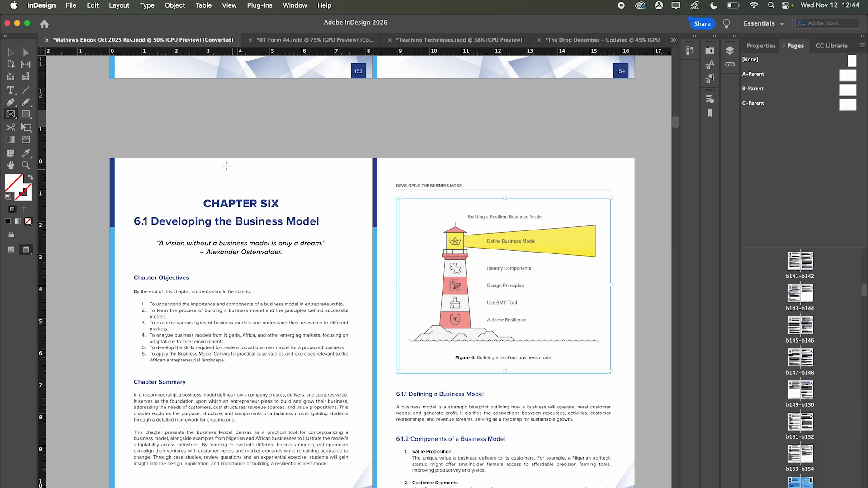
click(11, 52)
right_click(443, 224)
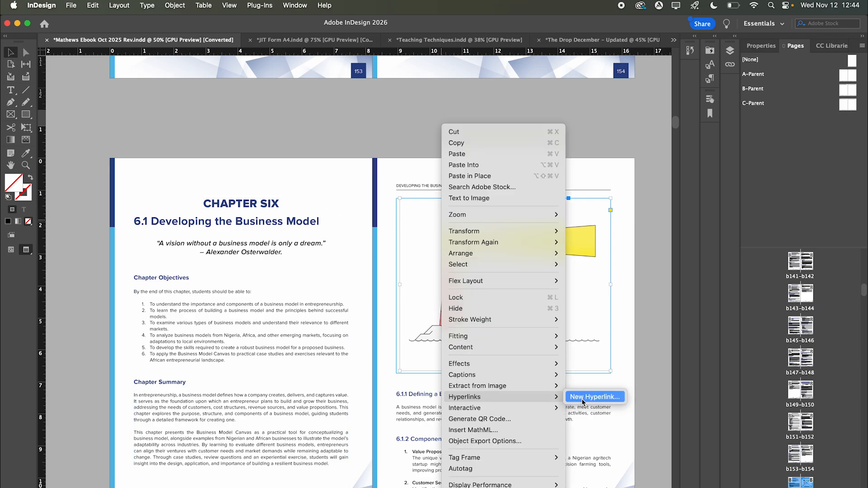
click(583, 398)
click(384, 228)
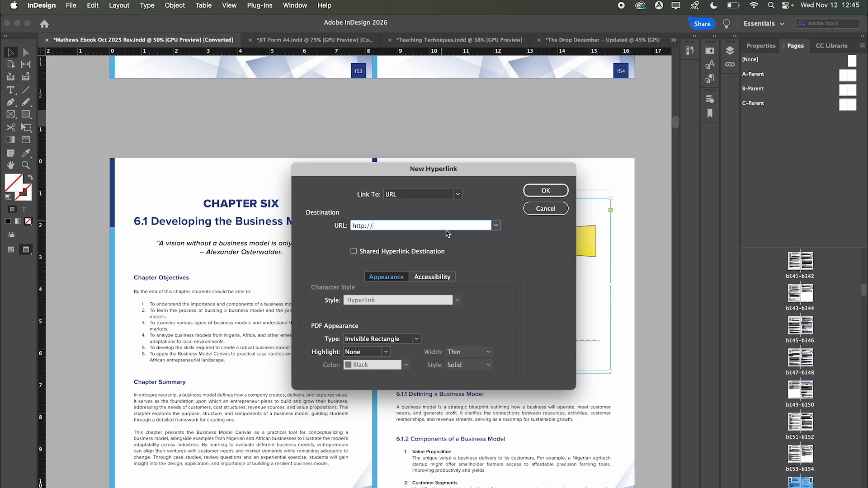
click(546, 209)
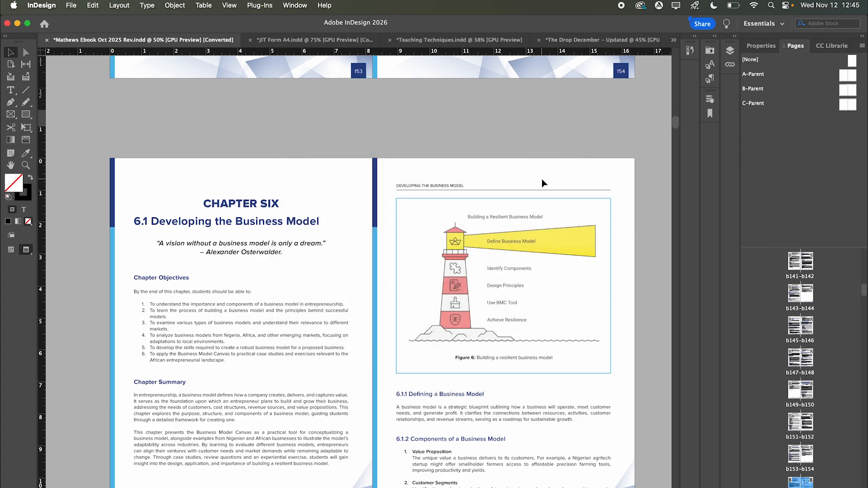
scroll(561, 349, down, 20)
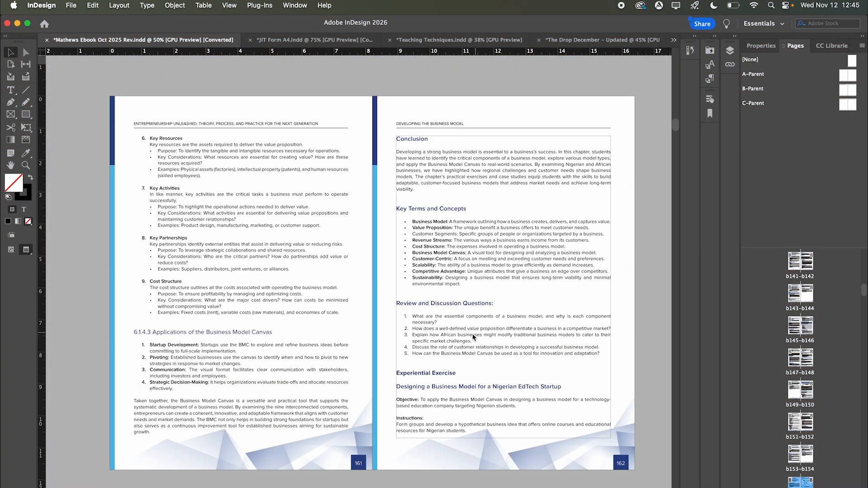
- Select the Experiential Exercise and Review and Discussion Questions headings on page 162
double_click(429, 374)
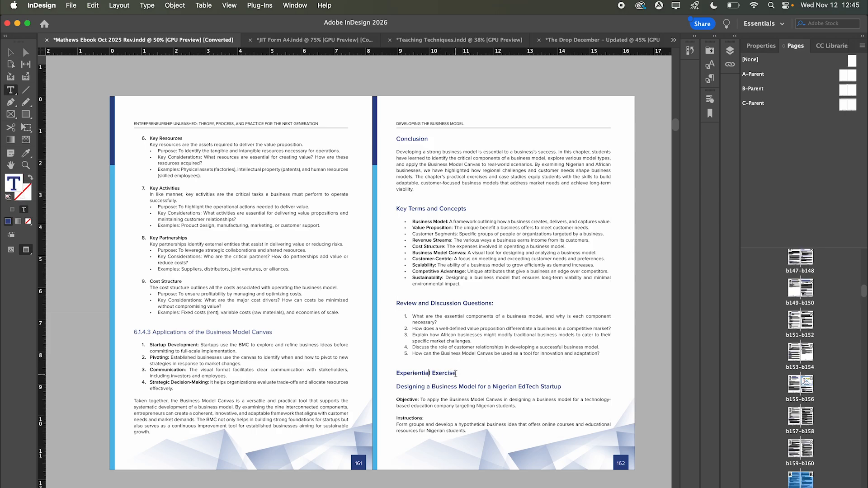
drag(455, 374, 393, 373)
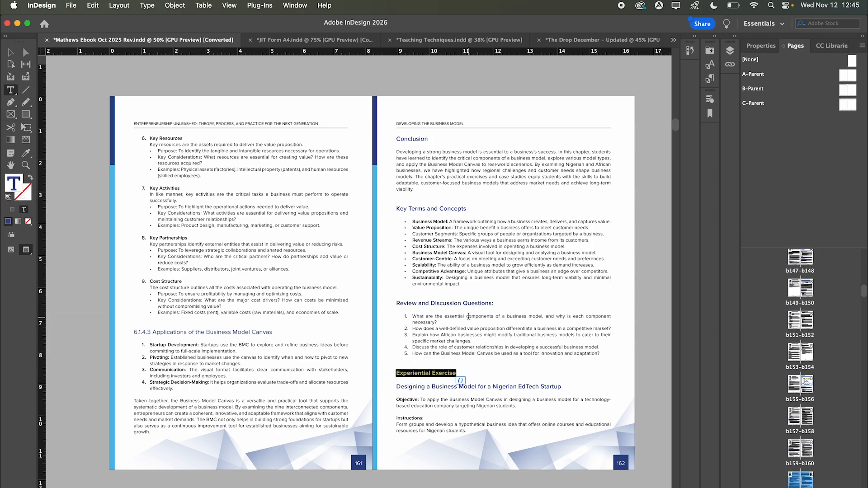
click(495, 303)
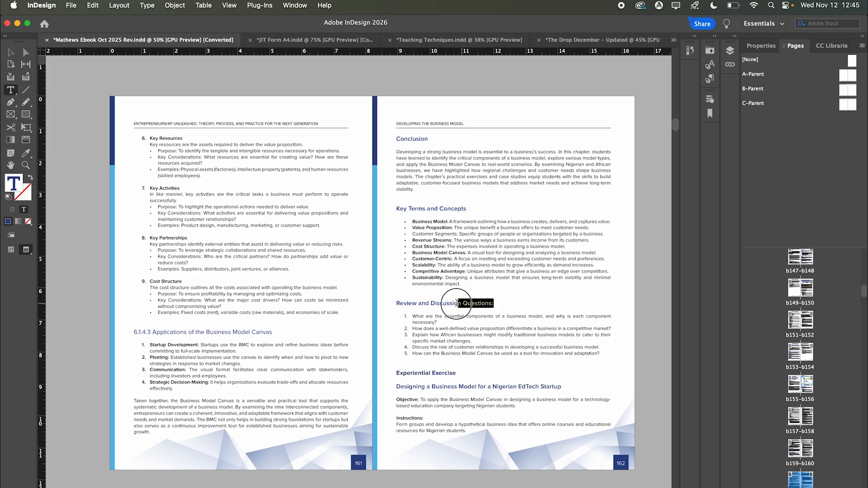
drag(387, 305, 387, 303)
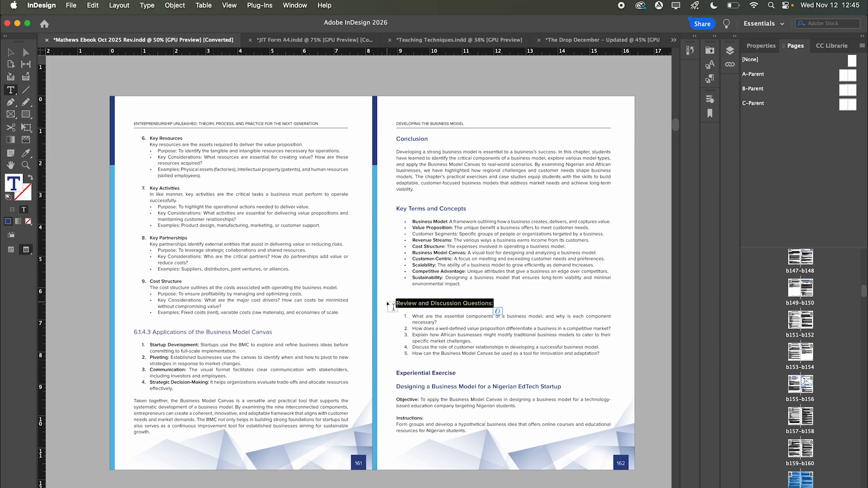
click(424, 211)
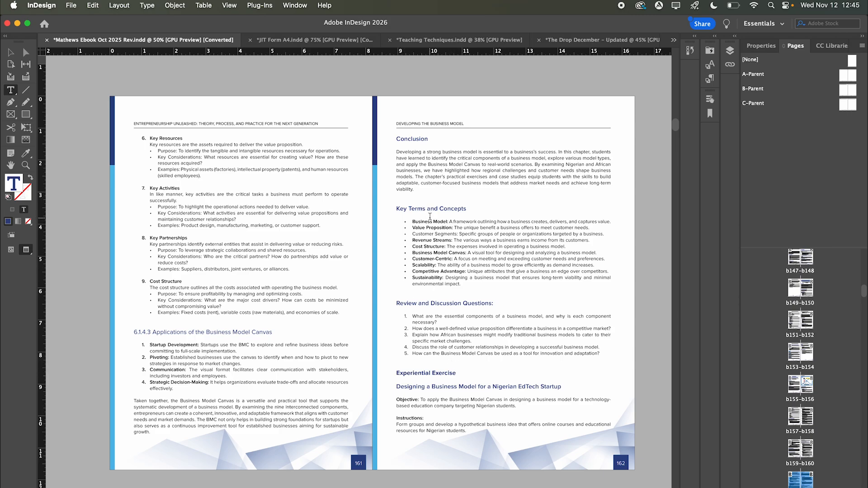
- Check which paragraph style the Conclusion paragraph uses in the Paragraph Styles panel
click(710, 79)
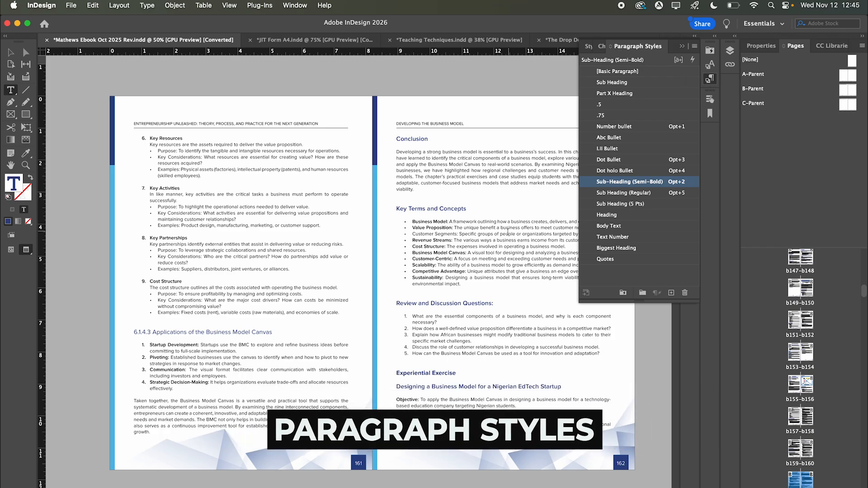
scroll(503, 231, right, 3)
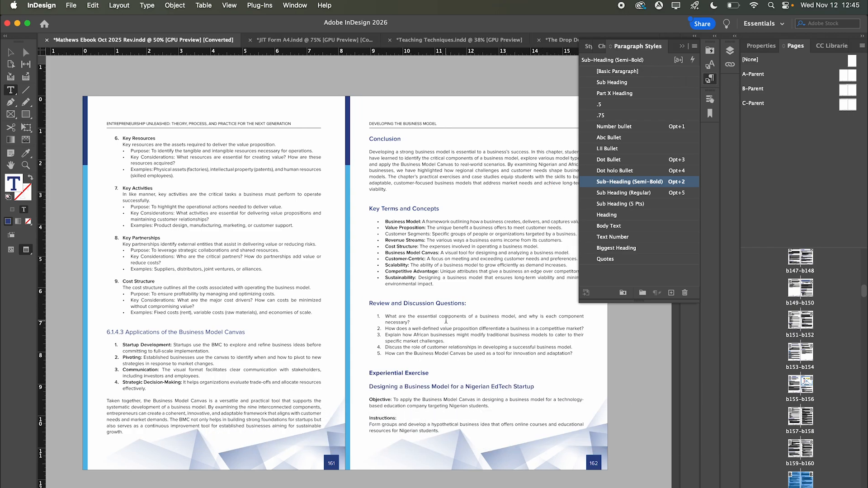
click(424, 176)
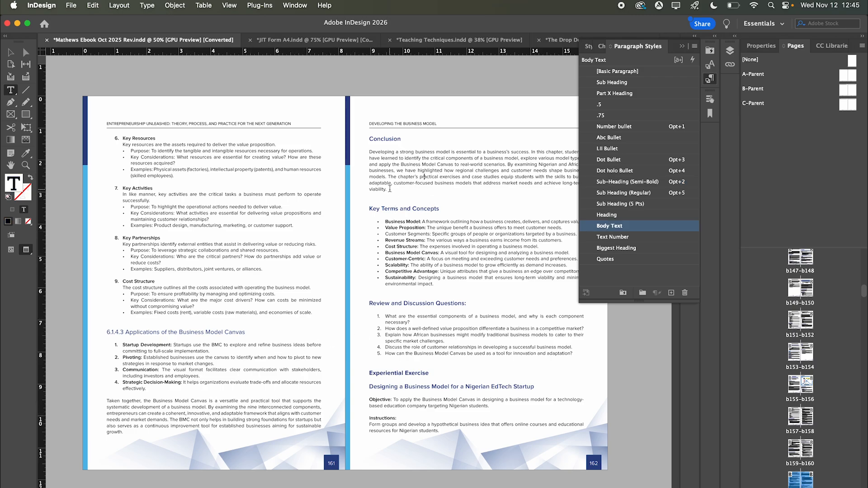
drag(387, 189, 366, 153)
click(399, 173)
drag(387, 189, 354, 144)
click(405, 180)
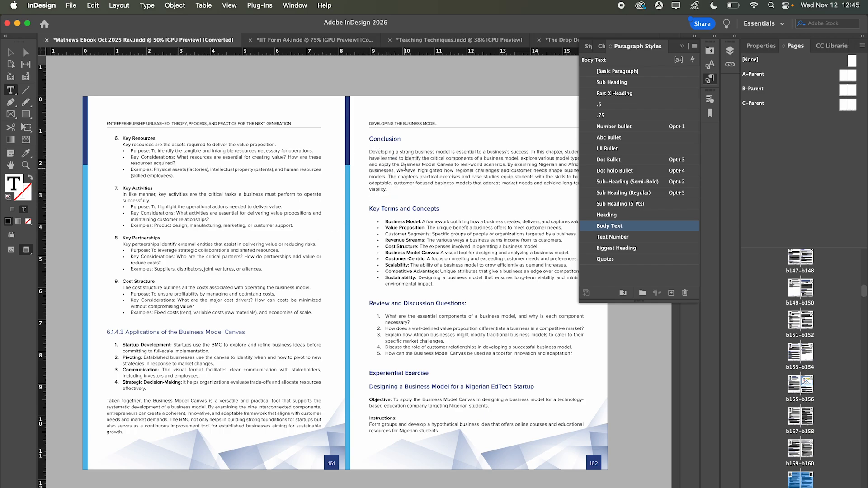
- Set the Body Text style's character colour to magenta, C=0 M=100 Y=0 K=0
right_click(635, 228)
click(647, 238)
click(251, 290)
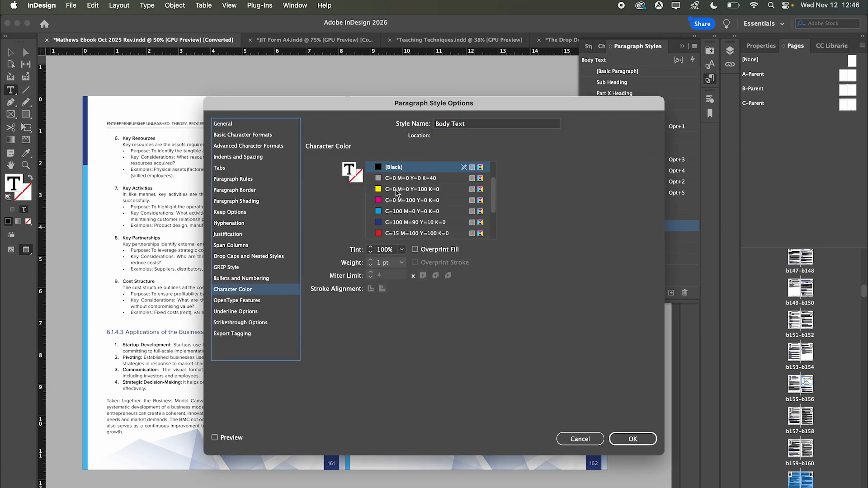
click(395, 200)
click(617, 437)
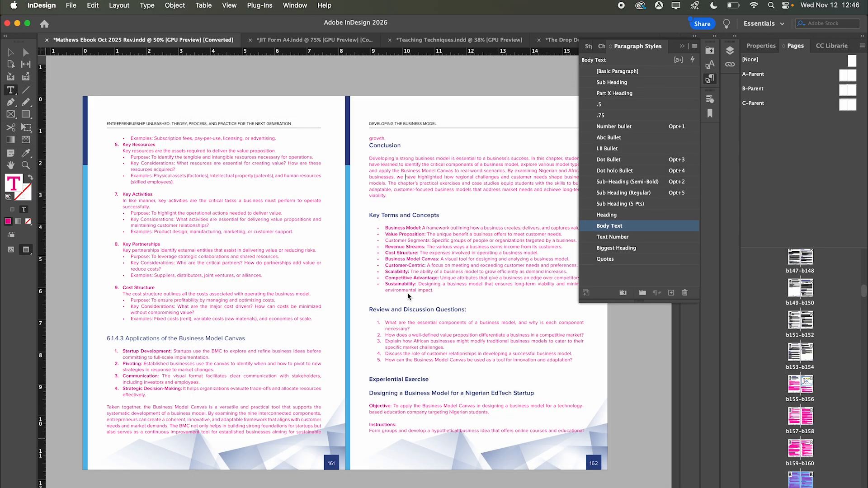
- Undo the magenta Body Text colour on pages 155–156 and place the cursor in the Chapter Summary heading
scroll(407, 292, up, 10)
scroll(408, 292, up, 15)
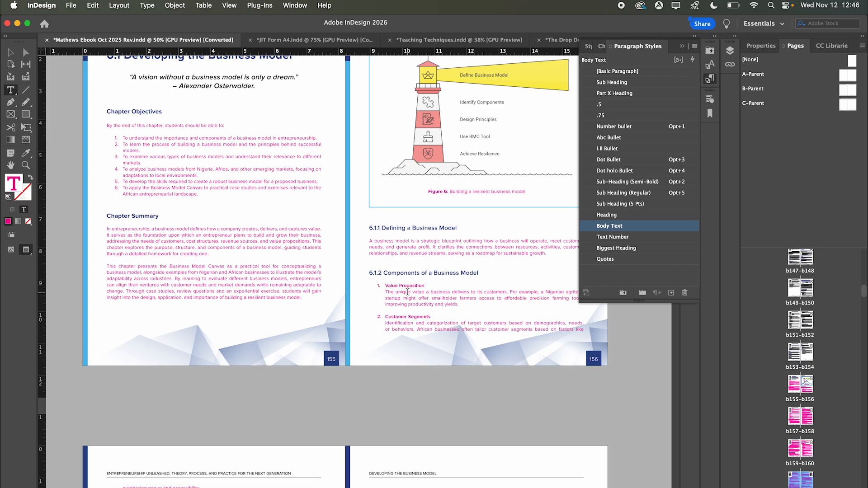
scroll(408, 292, up, 1)
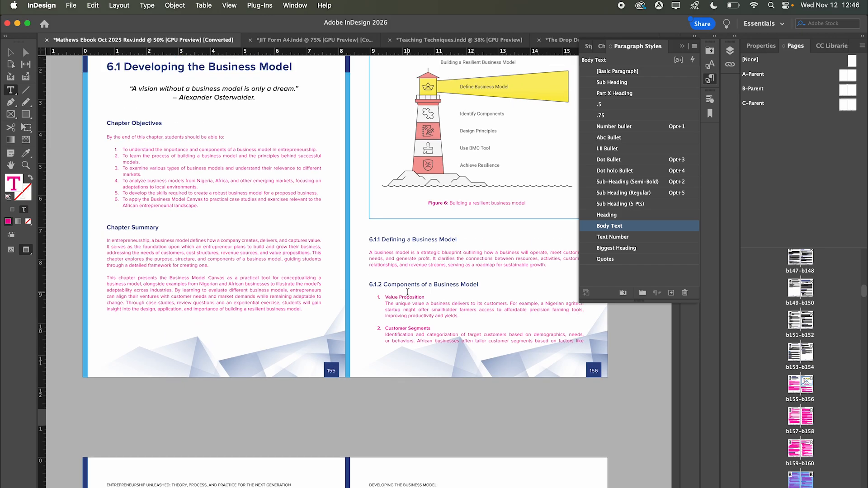
key(super+z)
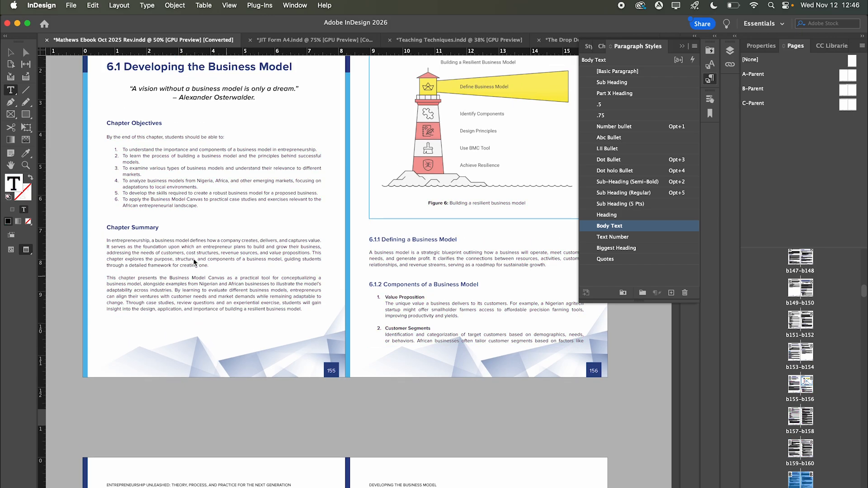
click(132, 229)
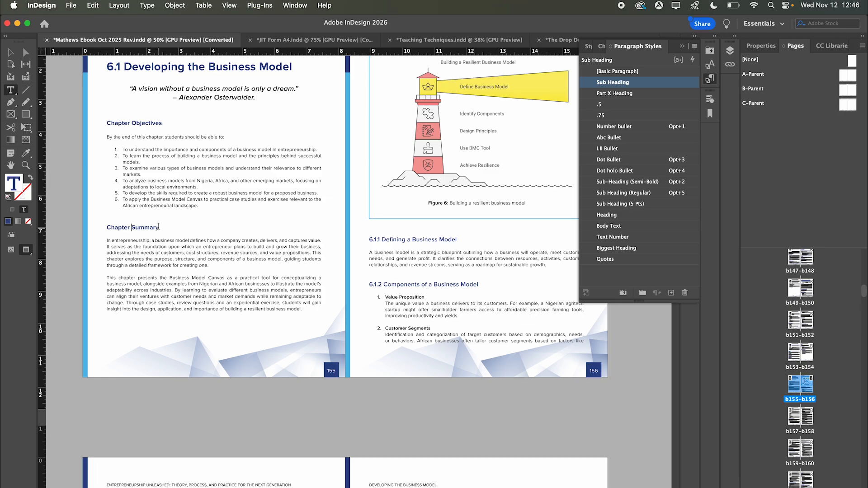
right_click(623, 83)
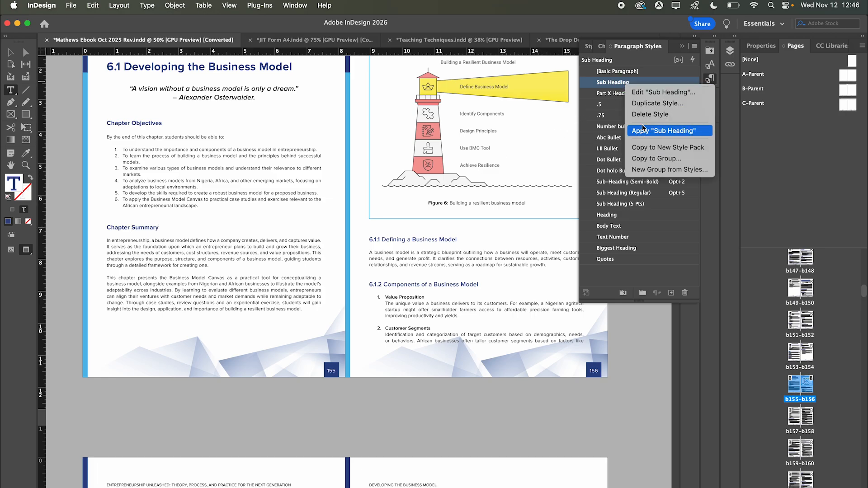
- Change the Sub Heading paragraph style's font weight to Extrabold
click(653, 93)
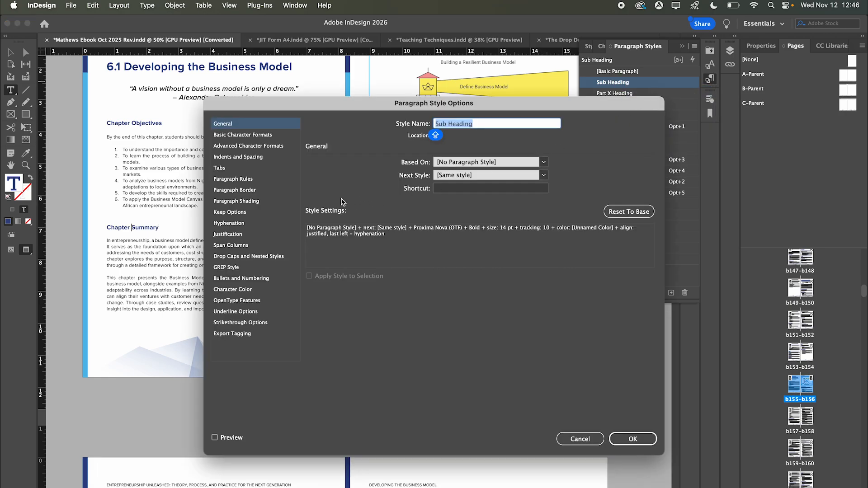
click(238, 158)
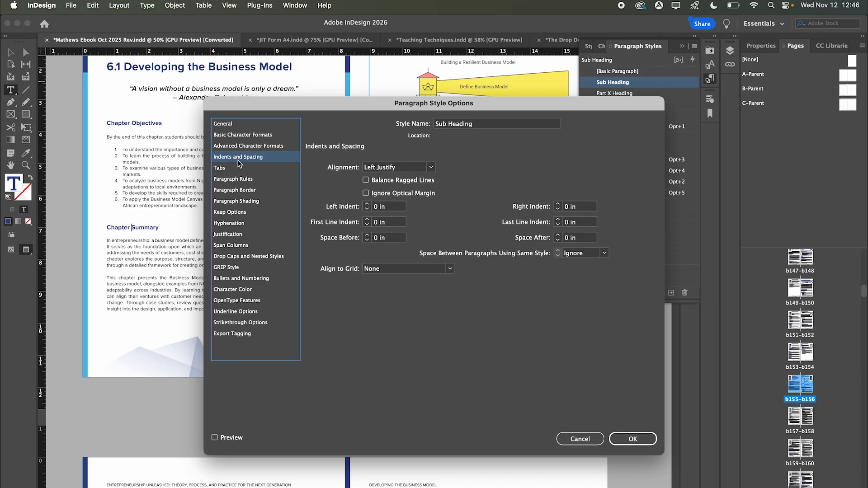
click(236, 169)
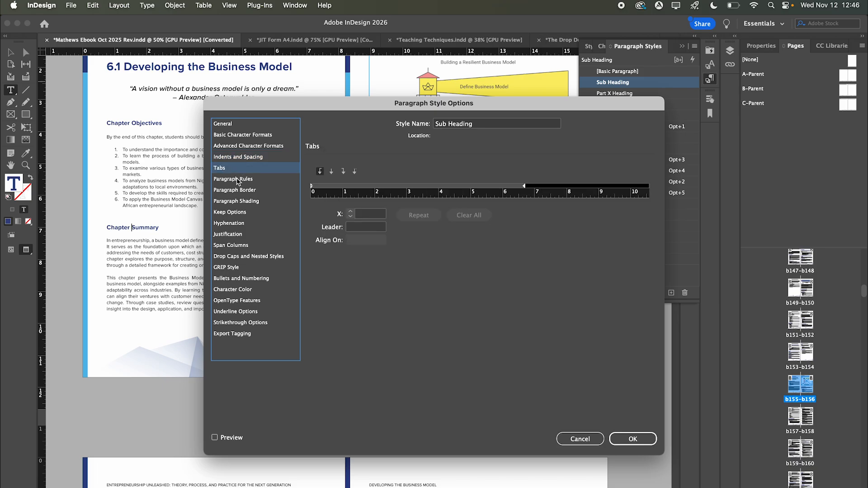
click(241, 136)
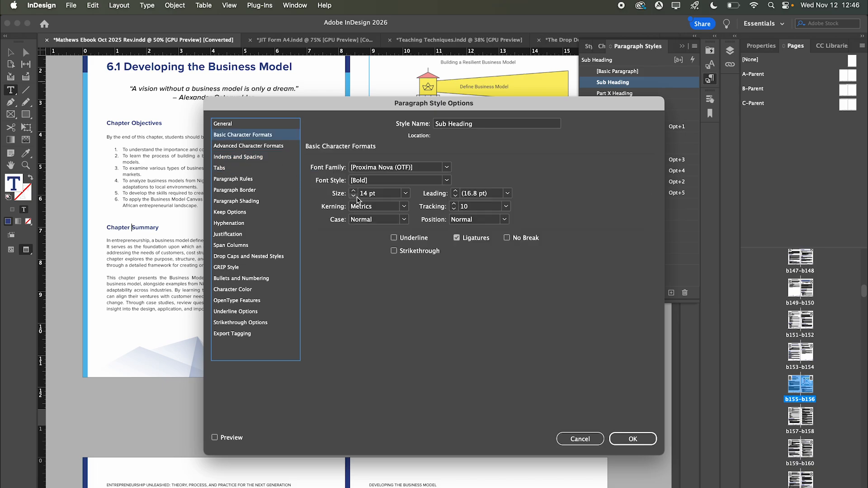
click(446, 180)
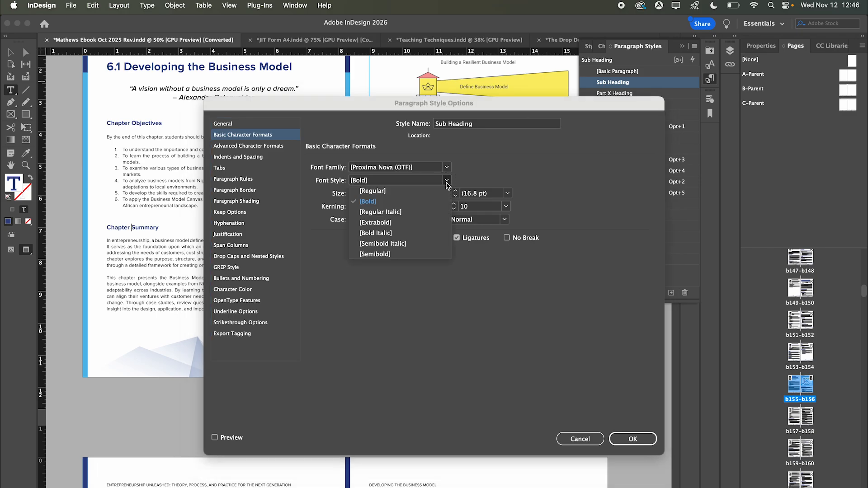
click(391, 223)
click(639, 443)
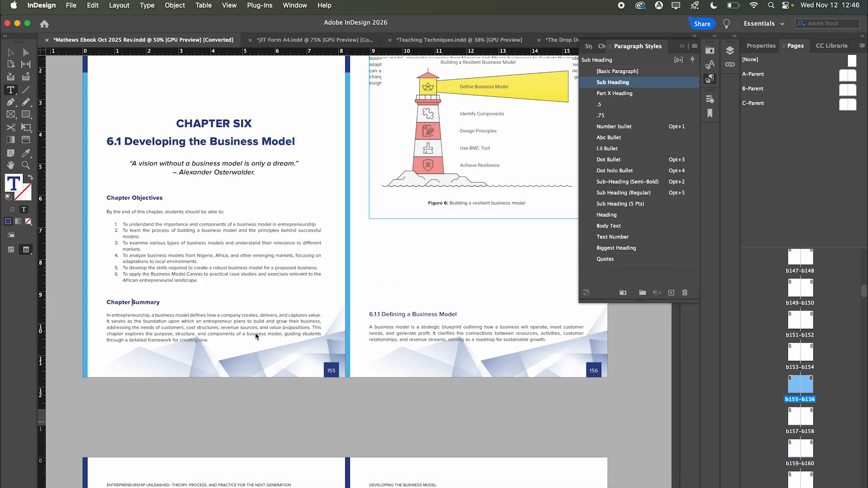
- Move to the blank final spread, pages 1087–1088
scroll(131, 300, down, 6)
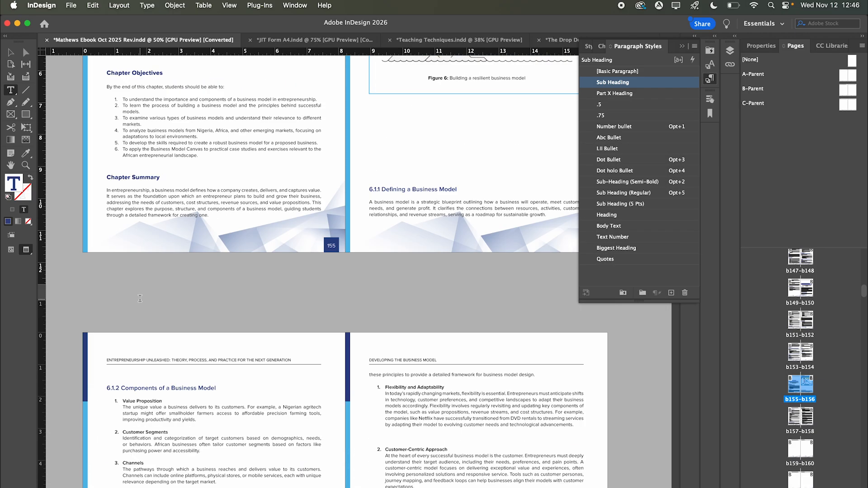
scroll(138, 297, down, 20)
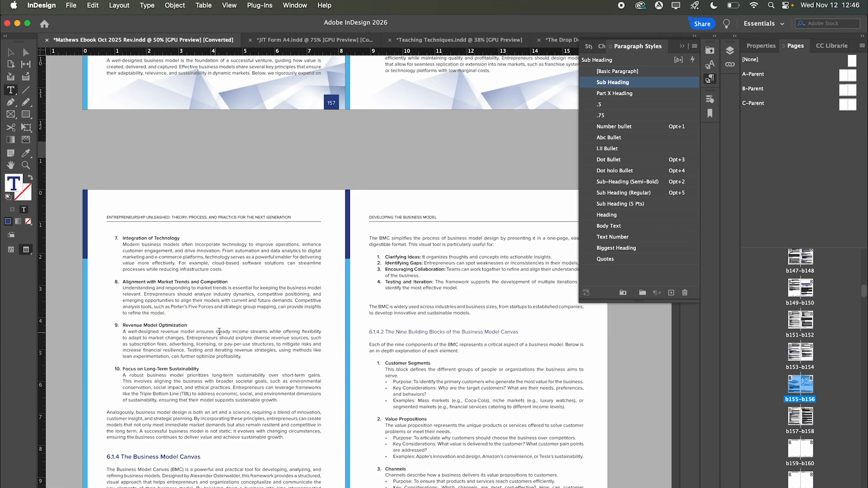
scroll(329, 363, down, 20)
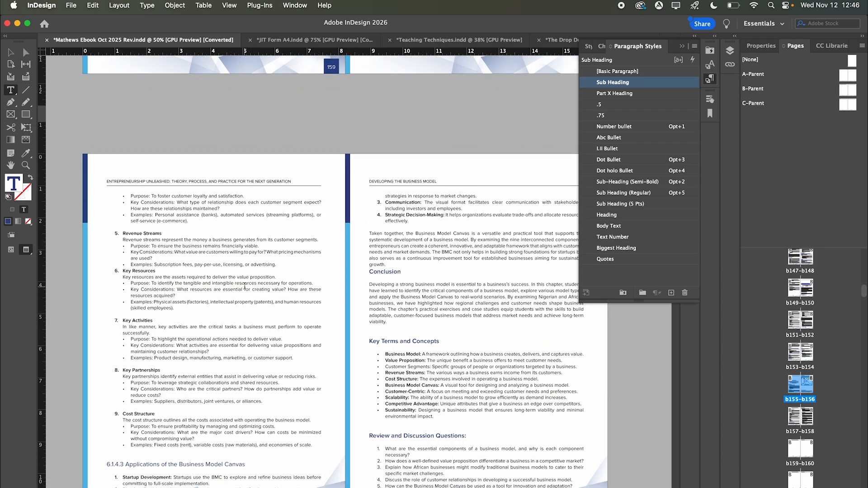
scroll(244, 286, down, 1)
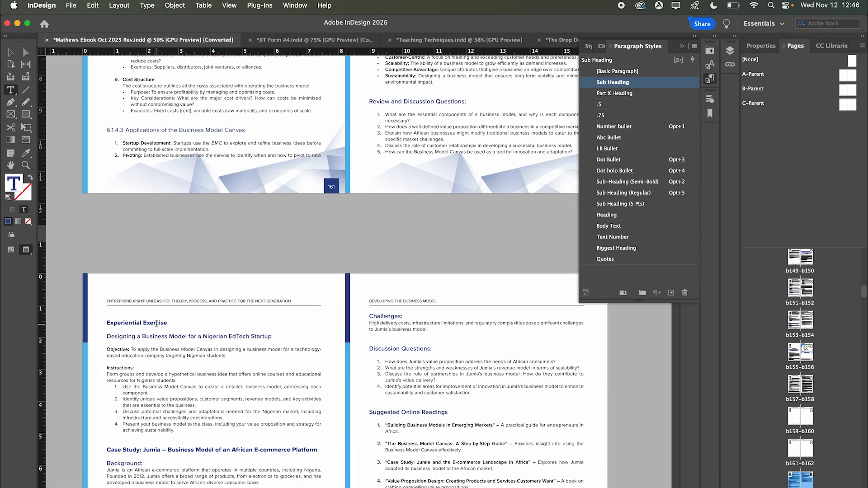
key(super+Page_Up)
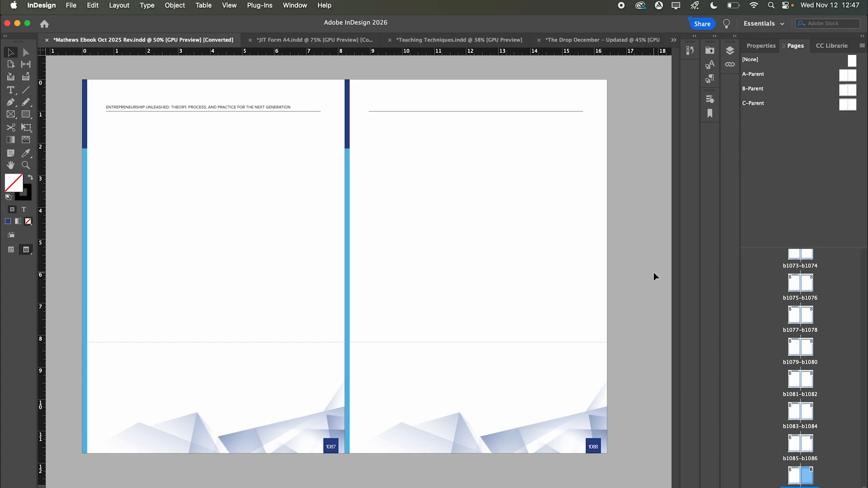
- Select the text frames on the blank pages and duplicate the book's last spread
scroll(653, 272, up, 5)
scroll(652, 272, down, 4)
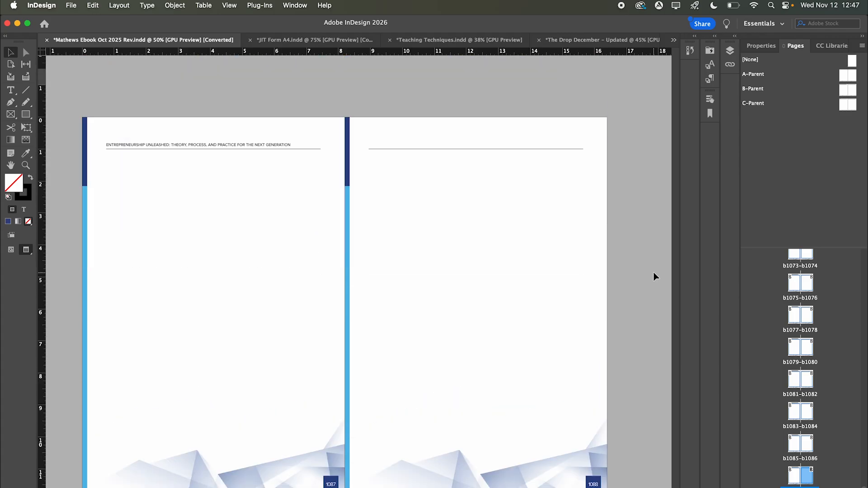
drag(639, 281, 183, 411)
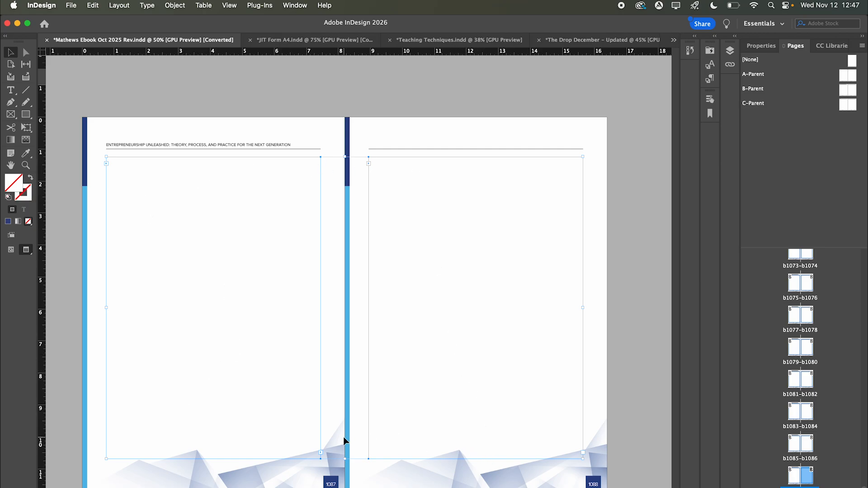
scroll(296, 275, down, 1)
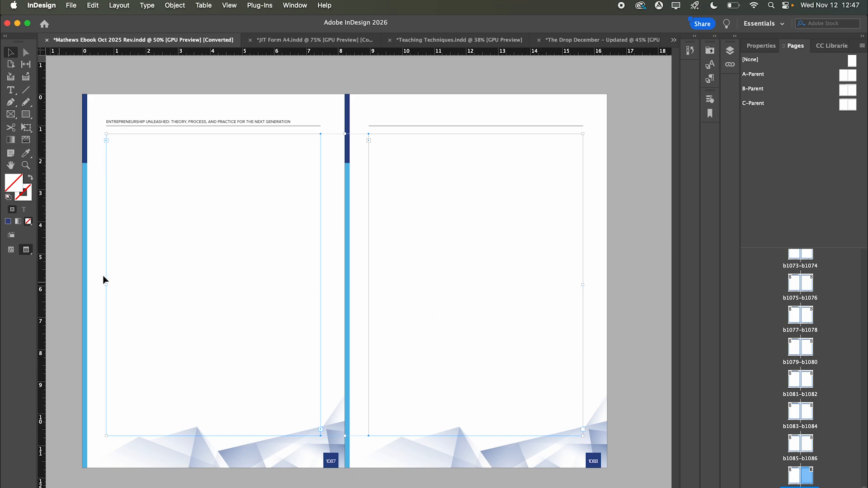
click(794, 478)
right_click(805, 482)
click(707, 326)
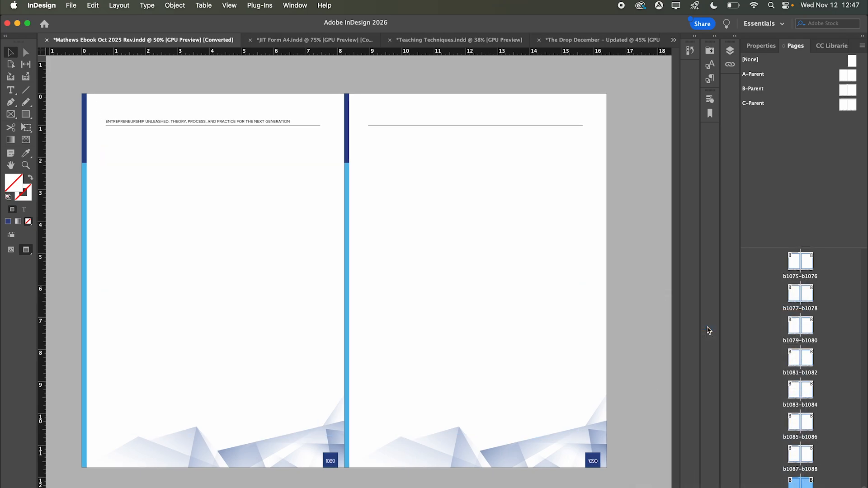
- Load the overflow text from the page 1088 text frame for threading
click(427, 282)
scroll(470, 316, down, 1)
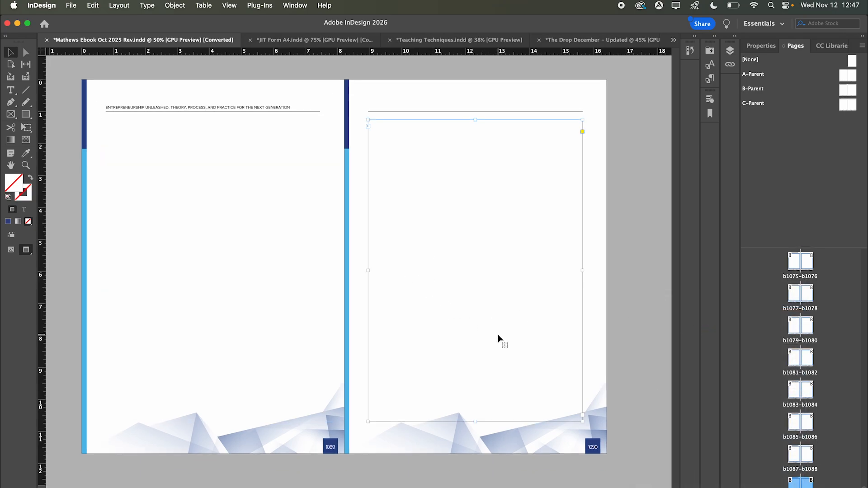
scroll(507, 294, up, 5)
click(513, 183)
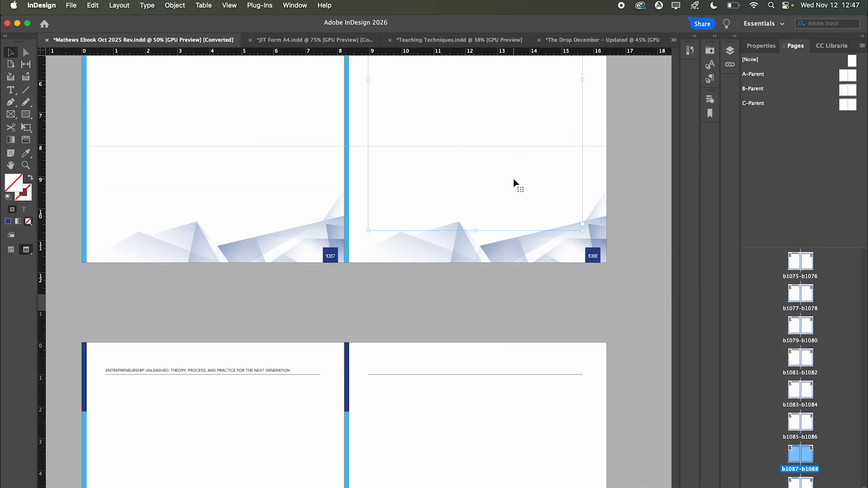
click(583, 225)
scroll(469, 281, down, 3)
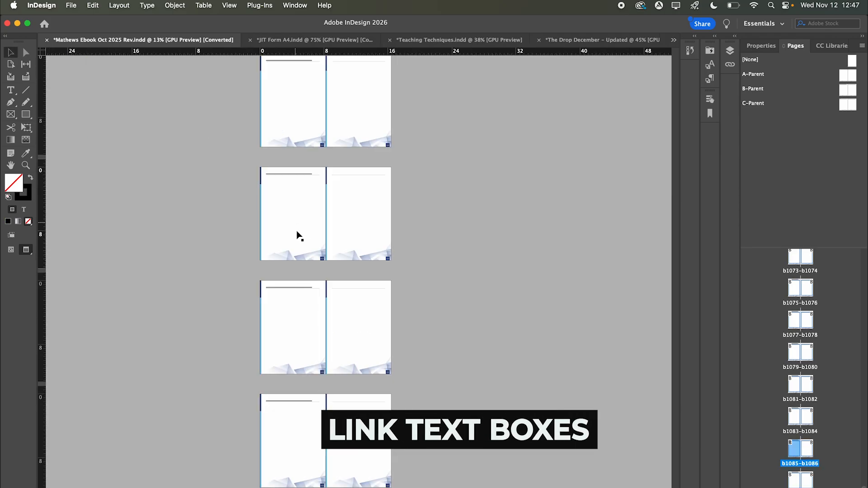
scroll(347, 374, up, 1)
- Flow the loaded text into the new spread's frame and zoom back in
drag(361, 398, 361, 300)
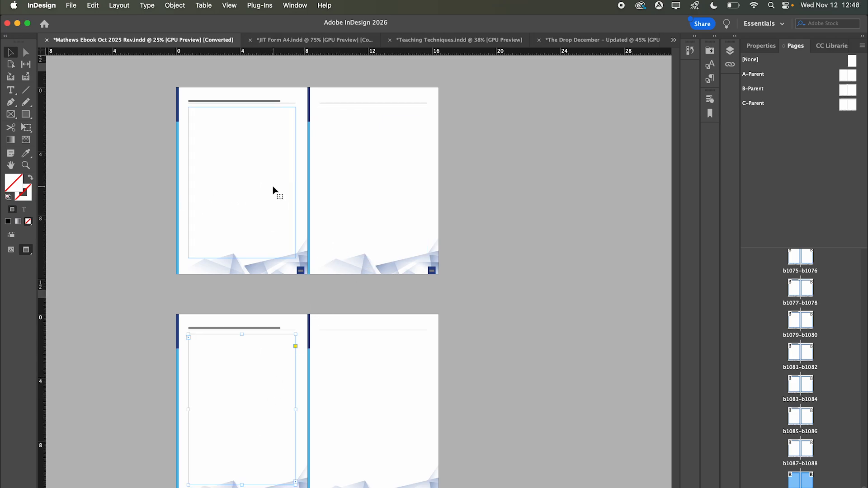
click(379, 206)
click(357, 392)
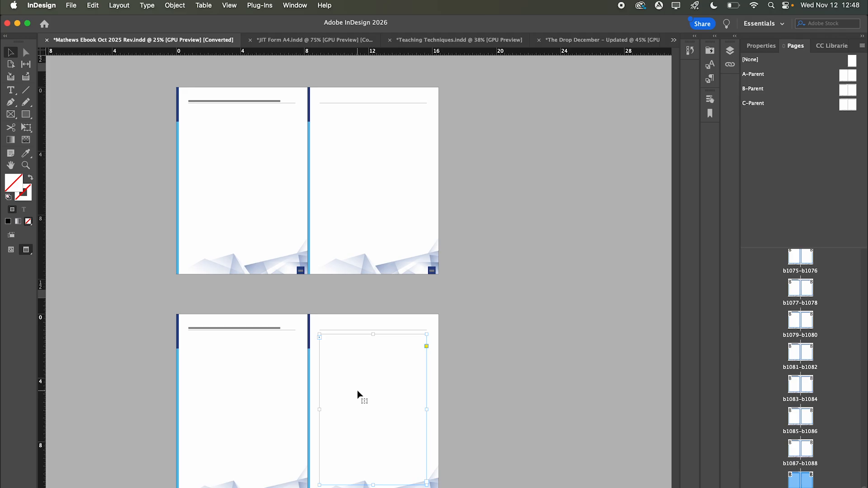
click(357, 391)
key(super+equal)
drag(521, 408, 471, 322)
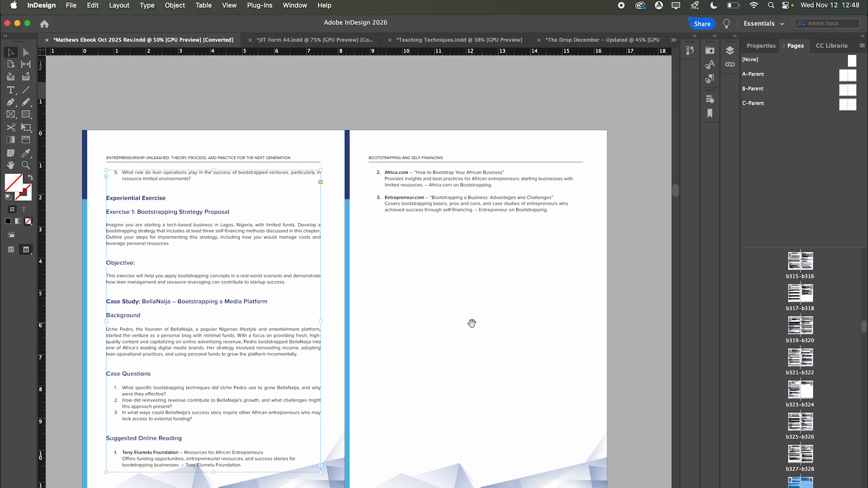
- Add empty paragraphs after the last Suggested Online Reading entry, then switch to JIT Form A4
scroll(452, 322, up, 3)
scroll(330, 352, down, 3)
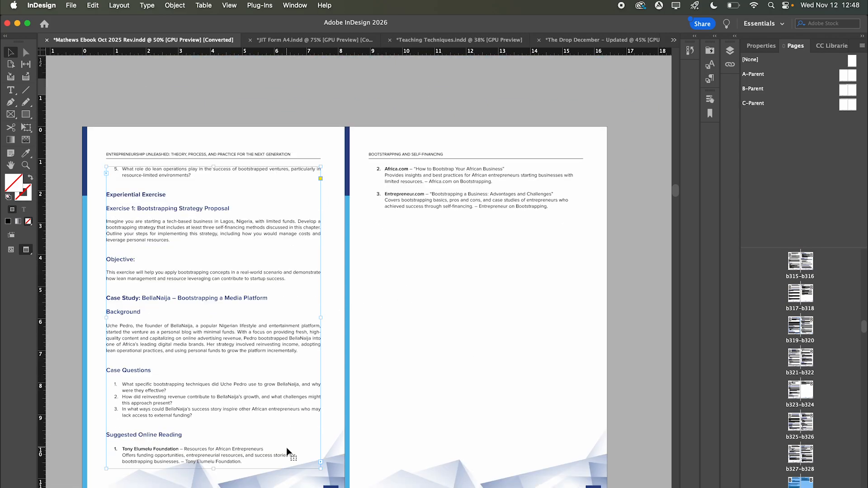
double_click(291, 458)
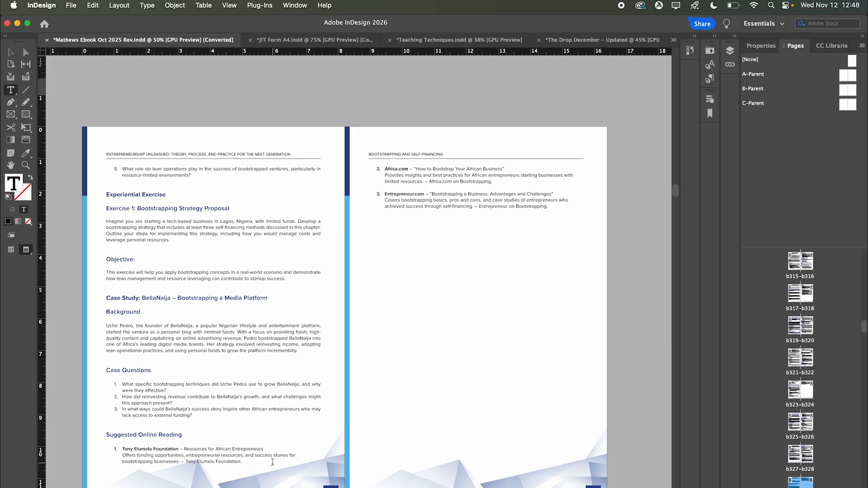
key(Return)
key(Return)
key(Return)
key(Return)
key(Return)
key(Return)
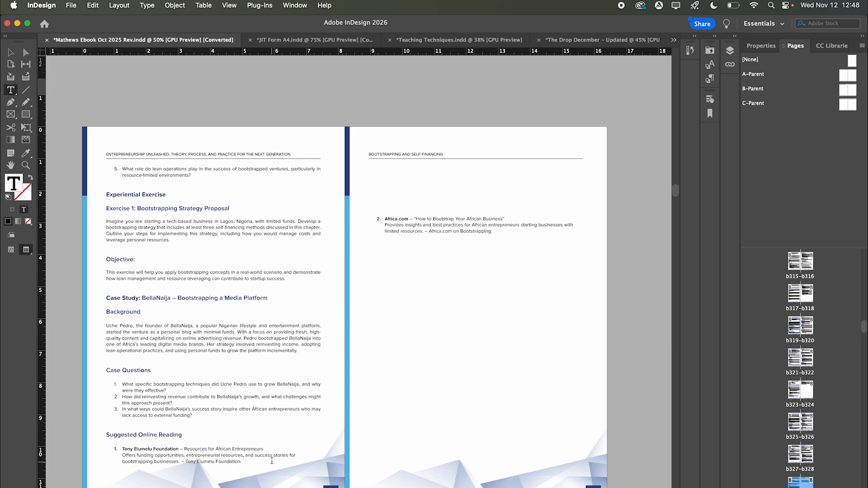
scroll(630, 281, down, 5)
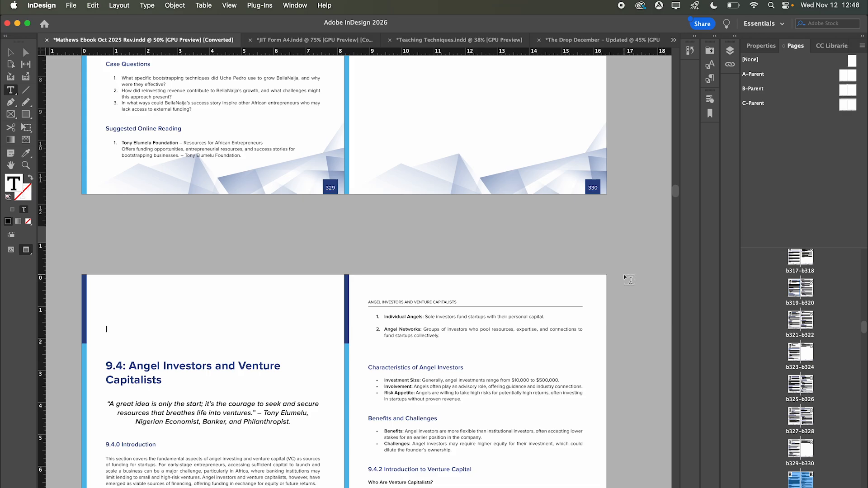
key(ctrl+Tab)
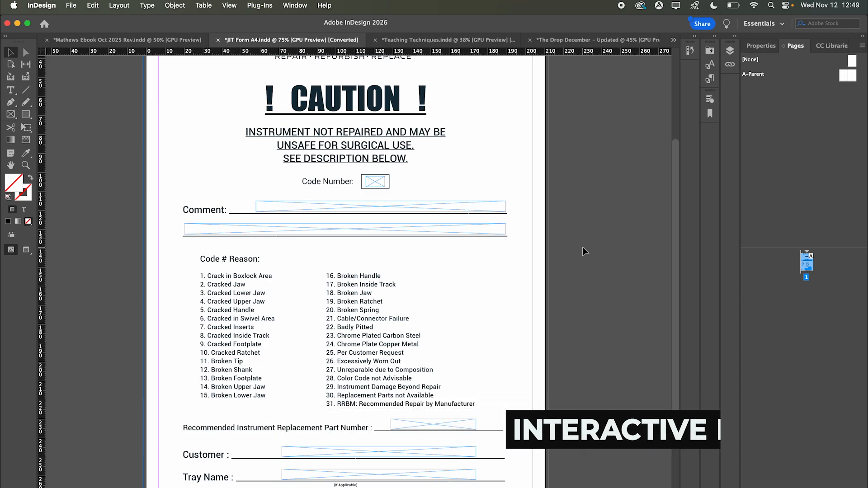
- Select the Code Number and Comment field frames on the JIT Form A4 page
click(583, 251)
scroll(587, 264, up, 3)
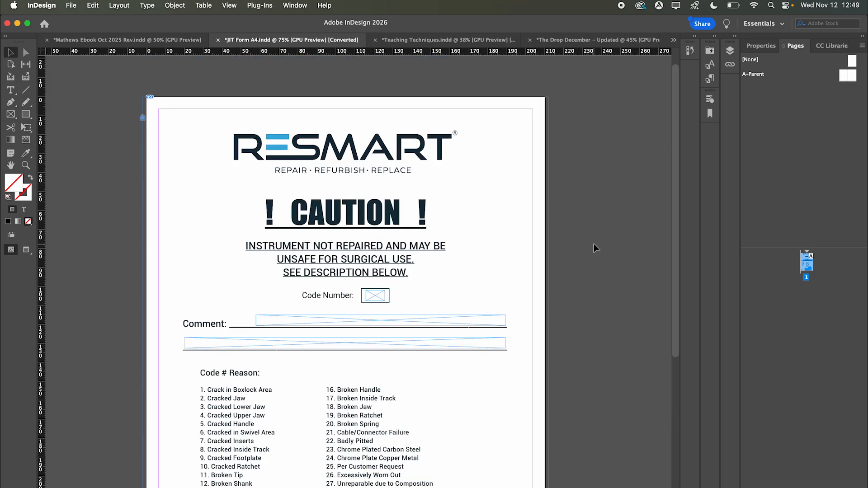
scroll(410, 309, down, 5)
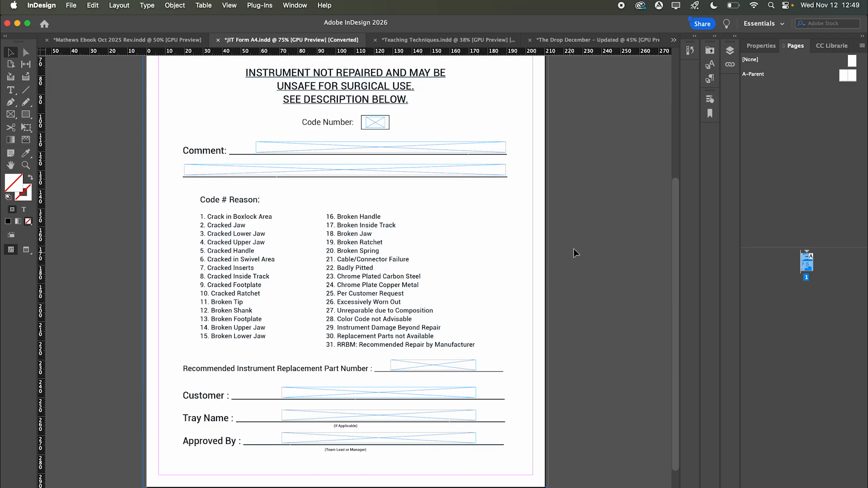
scroll(670, 238, up, 2)
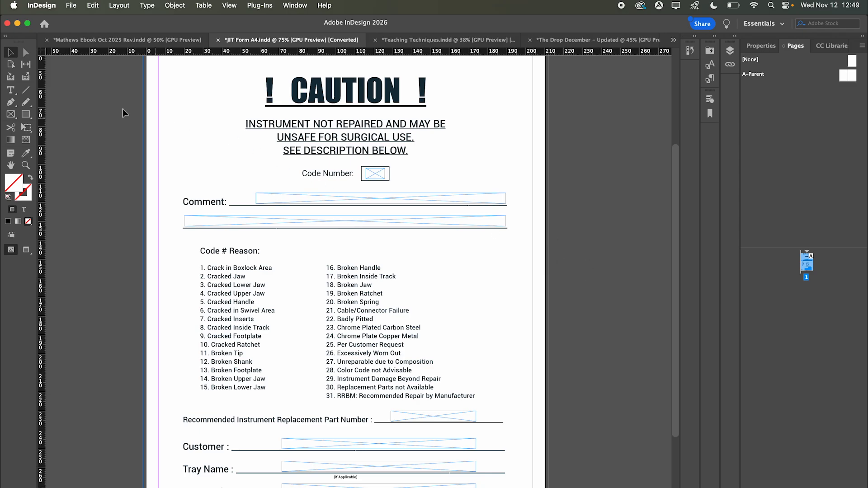
click(374, 173)
click(292, 197)
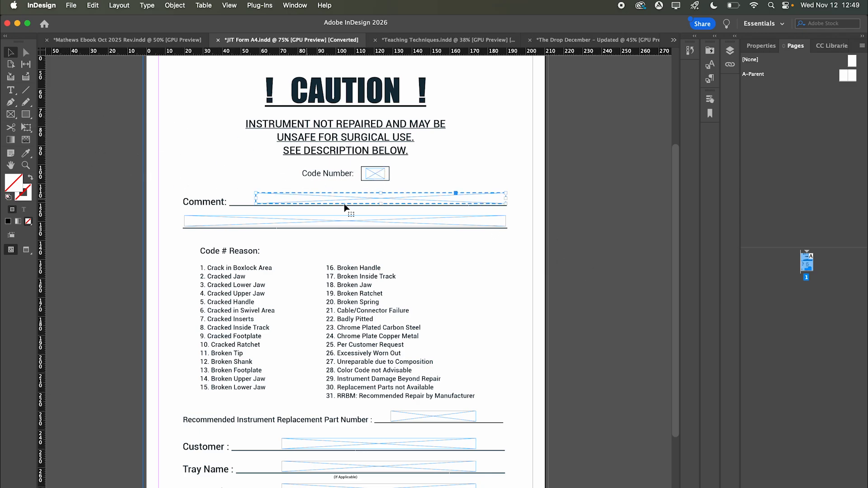
click(450, 218)
click(472, 203)
- Review the Comment frame's options without converting it, then switch to the interactive PDF
right_click(472, 203)
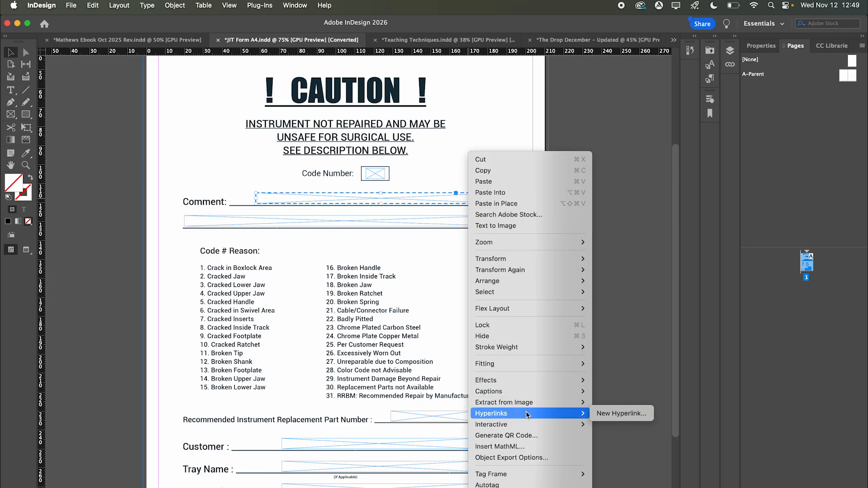
mouse_move(547, 425)
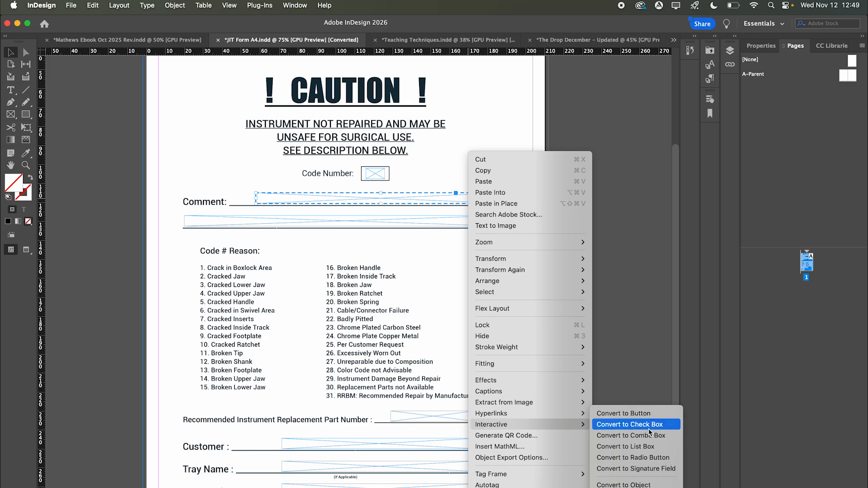
click(644, 384)
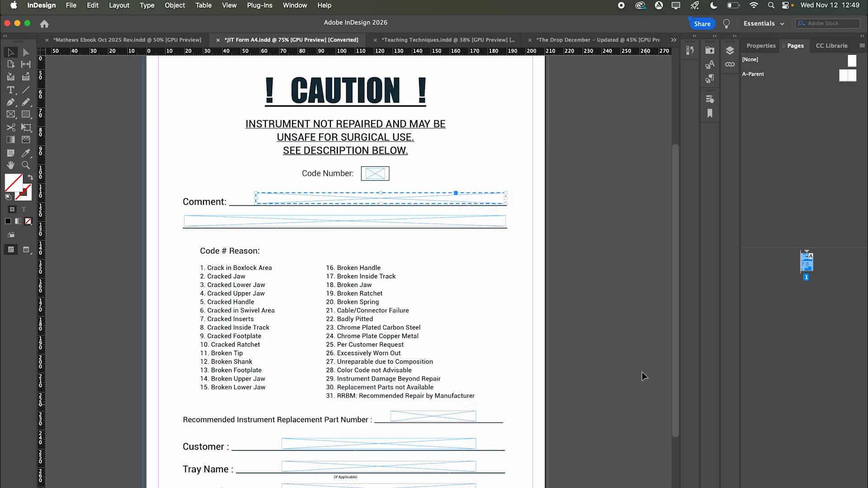
click(642, 372)
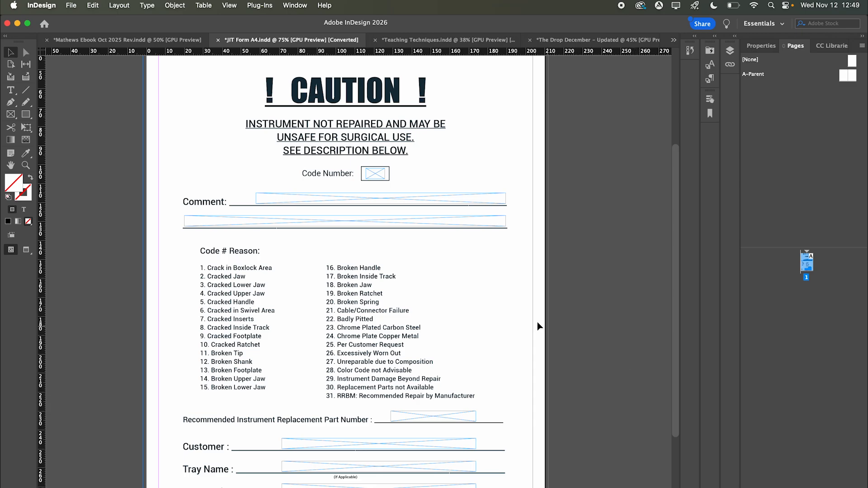
scroll(476, 256, down, 2)
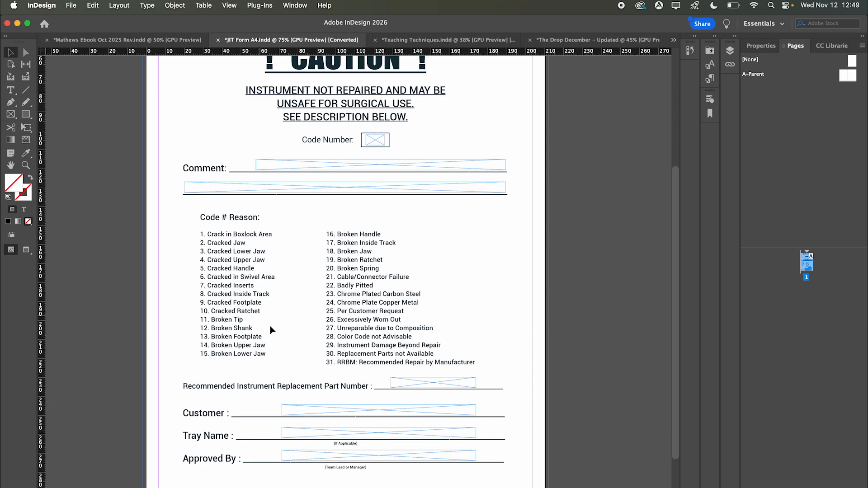
key(super+Tab)
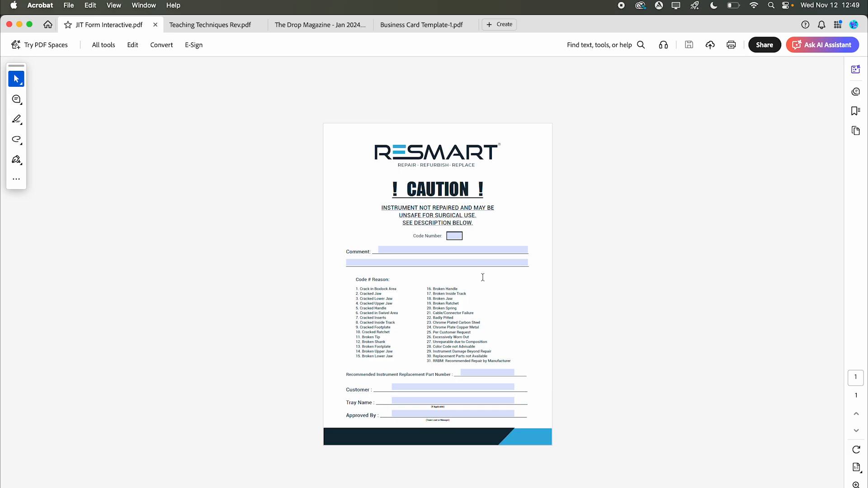
- Fill in the Comment field, Code Number 453 and the customer's name in the Acrobat form
click(445, 250)
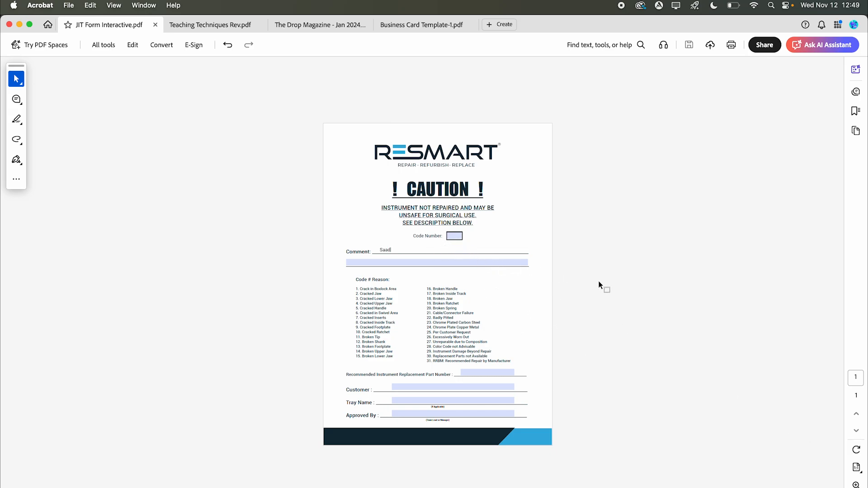
key(Tab)
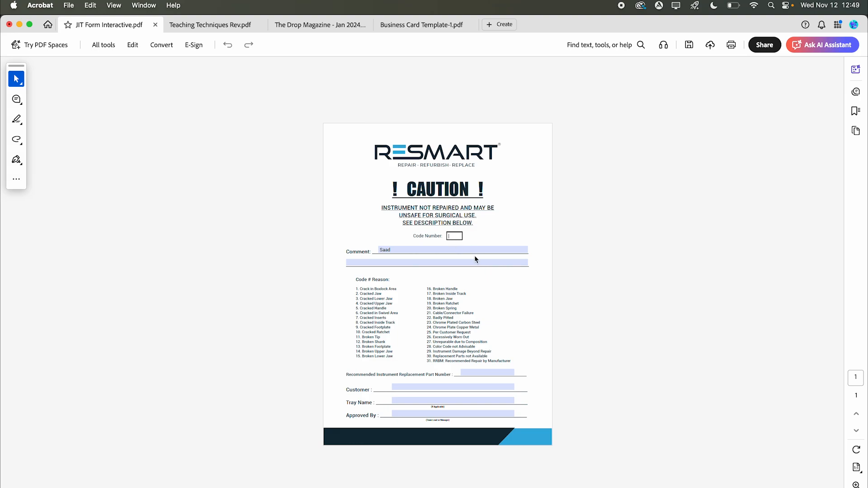
text(453)
click(450, 387)
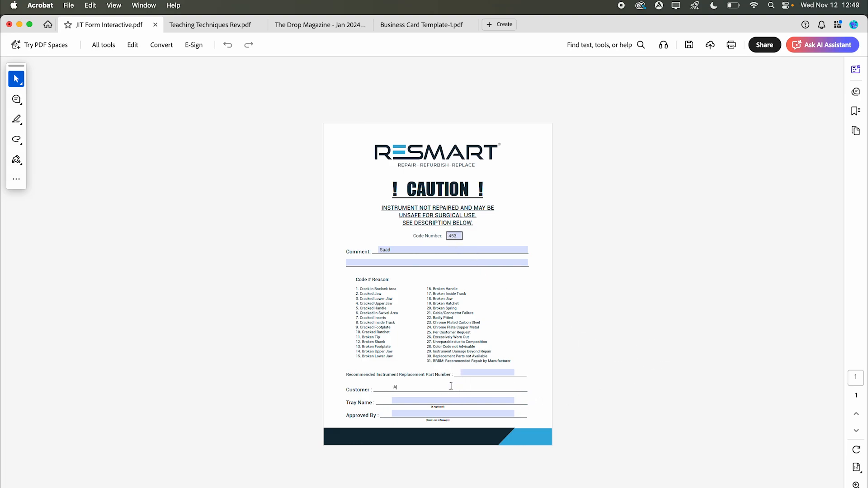
click(609, 392)
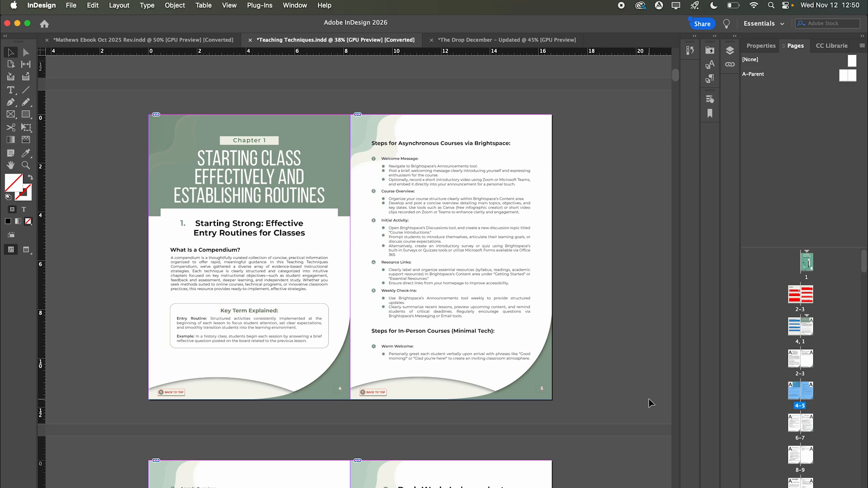
- Select A-Parent in Pages and scroll back through the spreads to the contents and generative AI pages
scroll(466, 311, down, 1)
scroll(466, 311, down, 1)
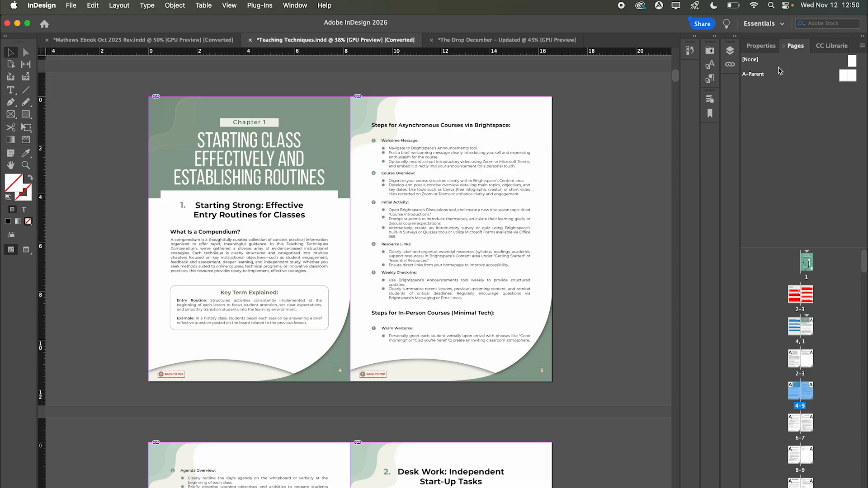
click(848, 76)
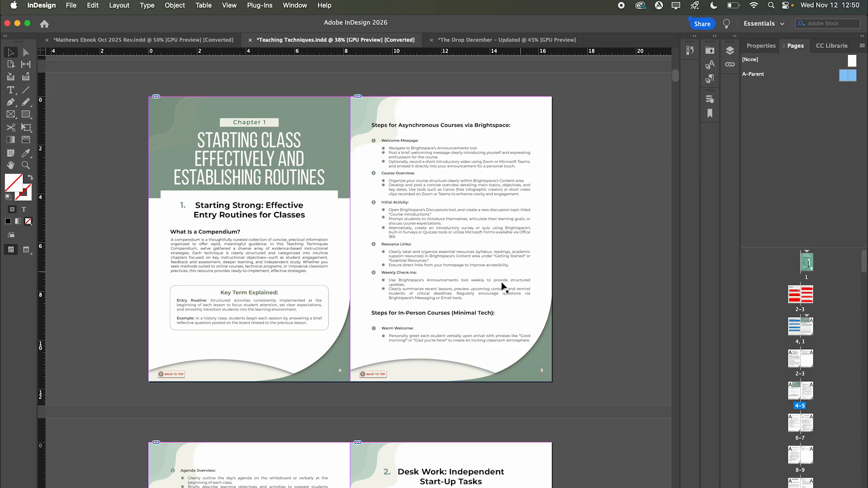
scroll(503, 287, down, 5)
scroll(399, 433, up, 1)
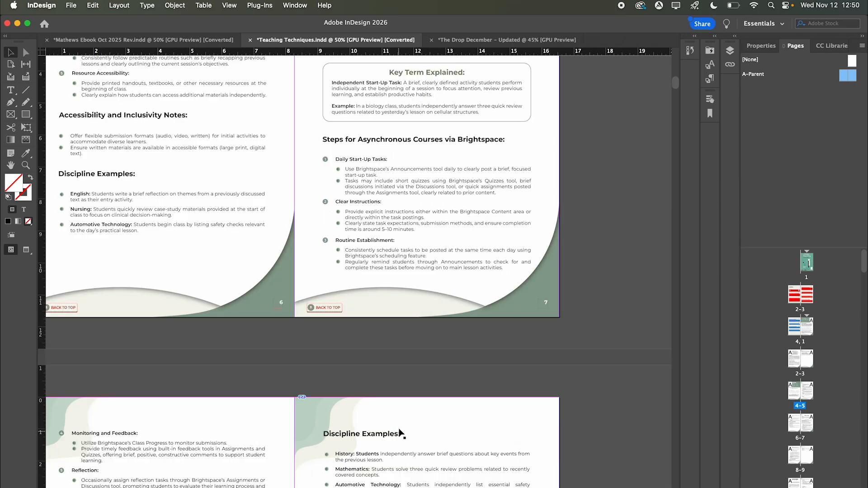
scroll(324, 315, left, 5)
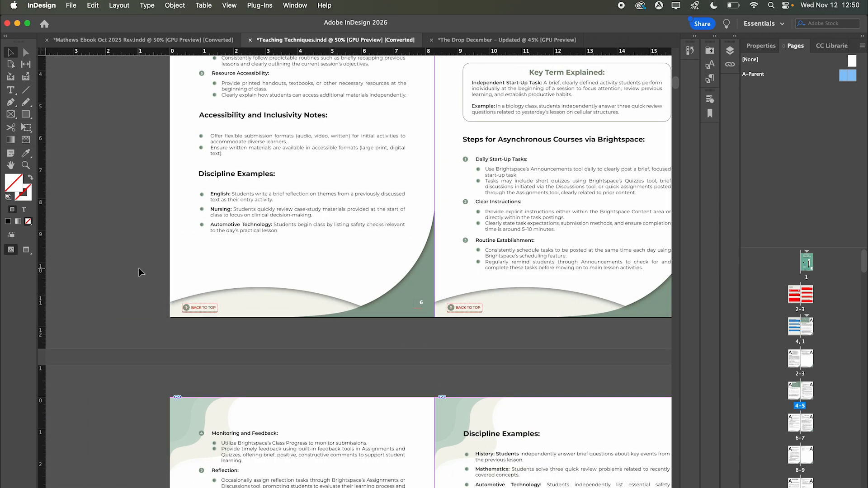
scroll(201, 314, up, 1)
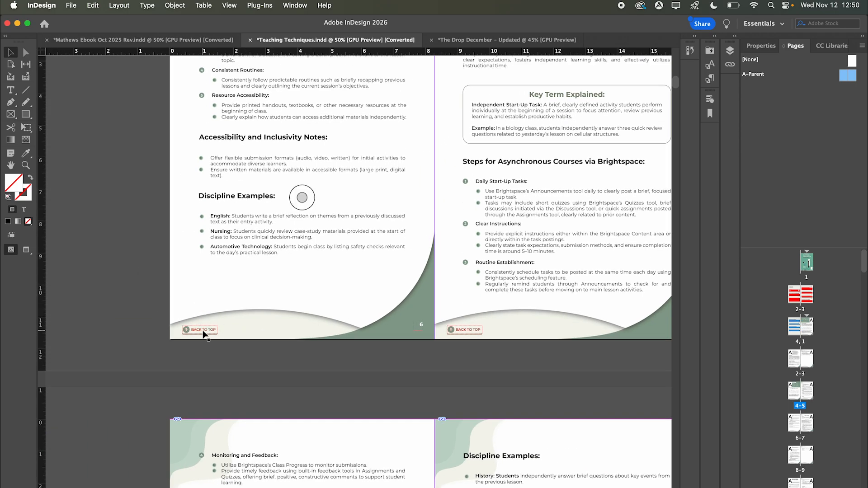
scroll(203, 333, up, 15)
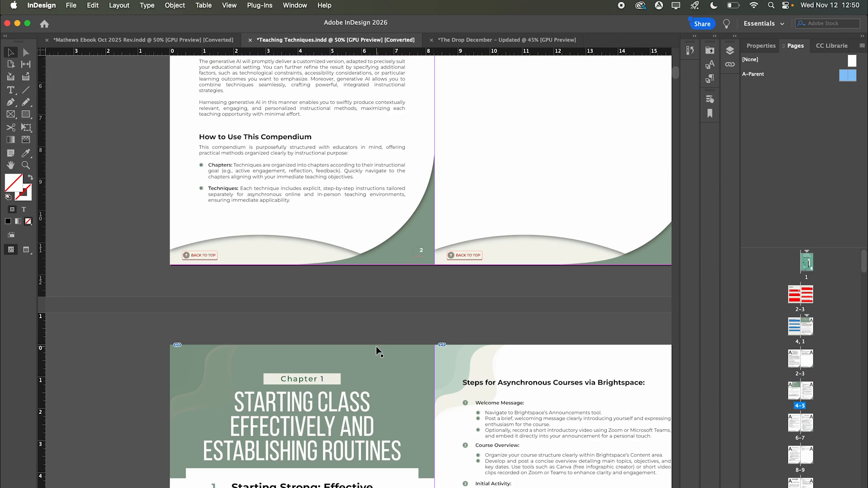
scroll(377, 350, down, 10)
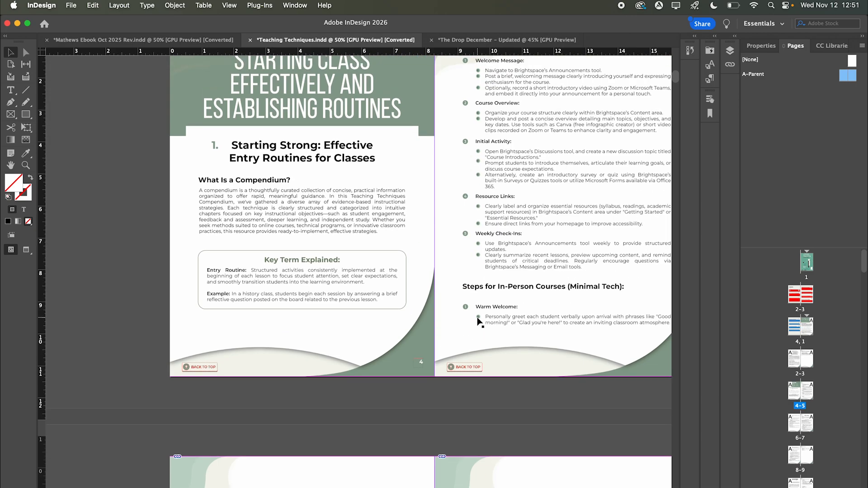
scroll(479, 321, up, 3)
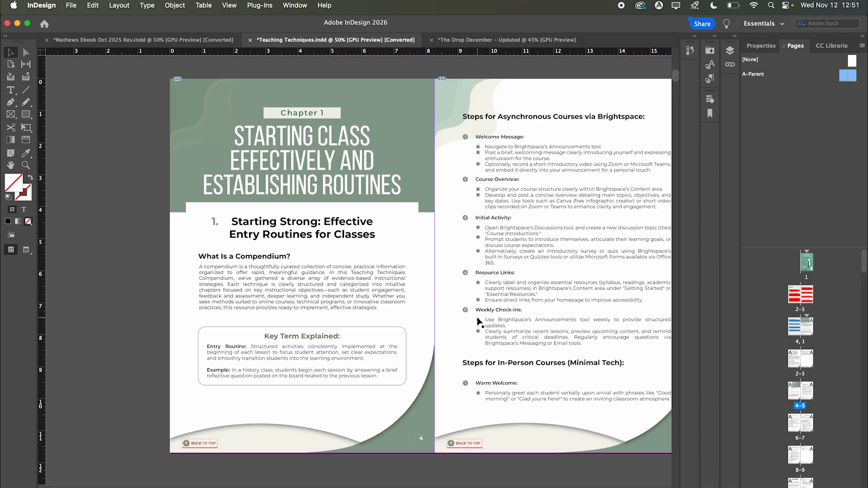
scroll(594, 219, up, 4)
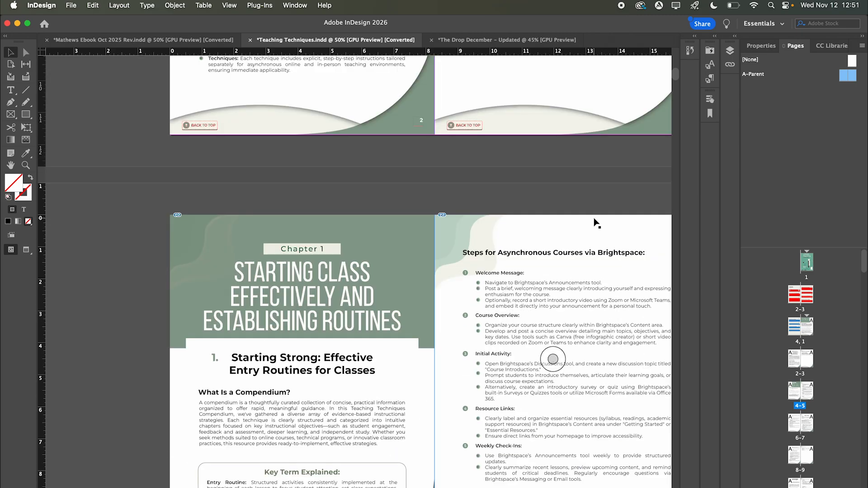
drag(676, 77, 676, 66)
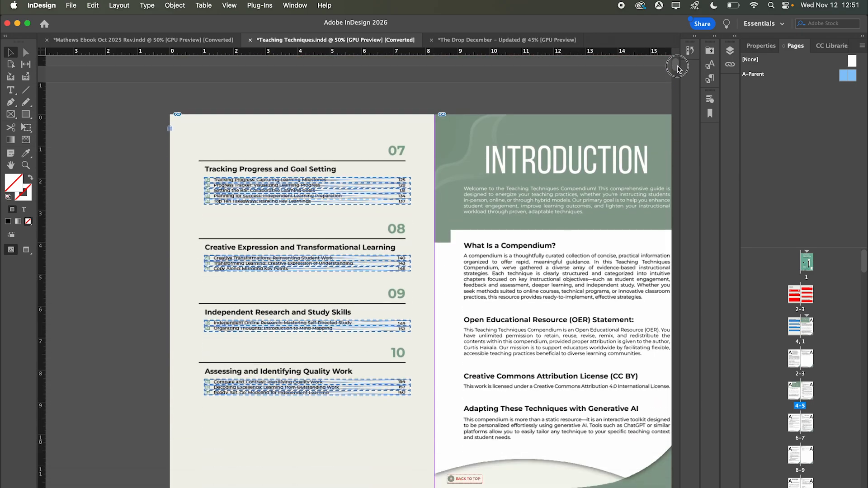
scroll(616, 190, up, 20)
scroll(597, 231, down, 6)
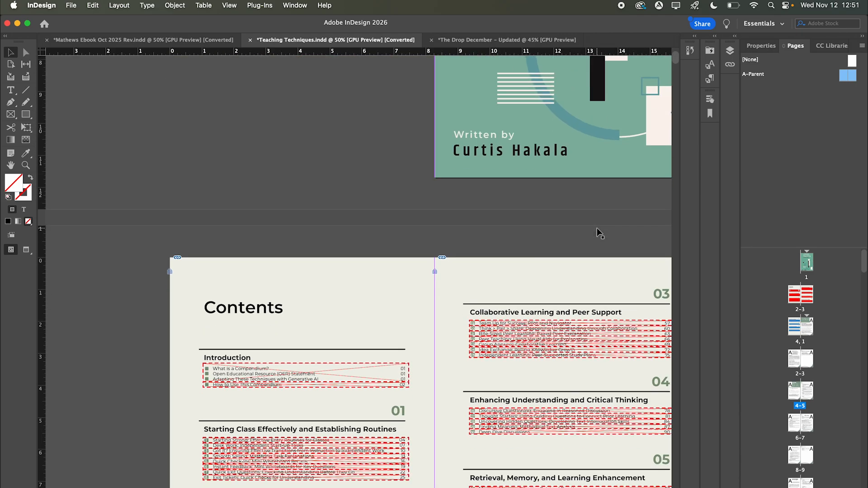
scroll(302, 324, down, 2)
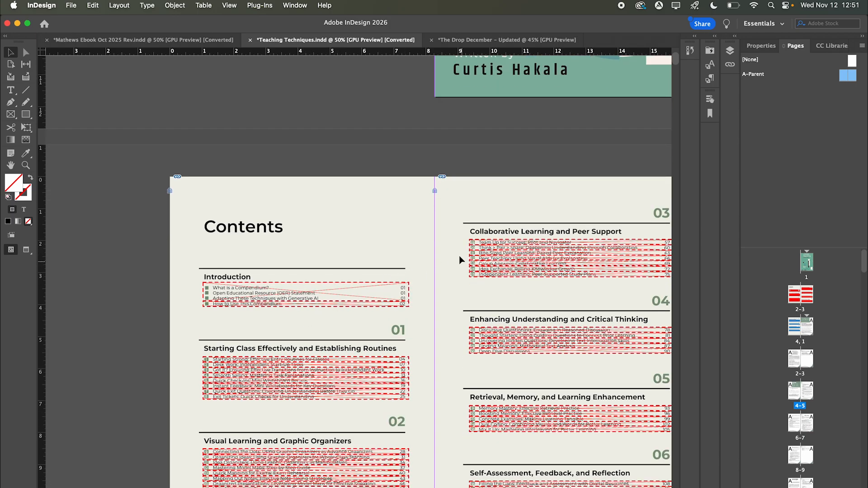
scroll(459, 258, down, 5)
scroll(459, 256, down, 10)
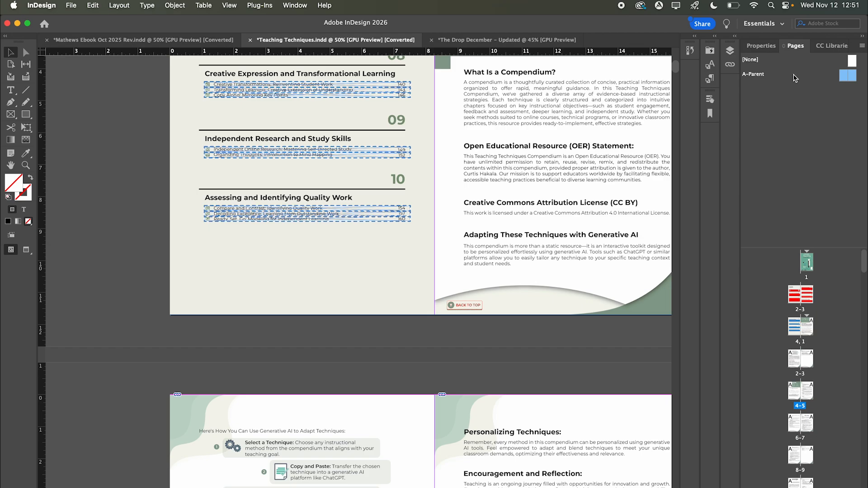
scroll(588, 203, down, 7)
click(554, 295)
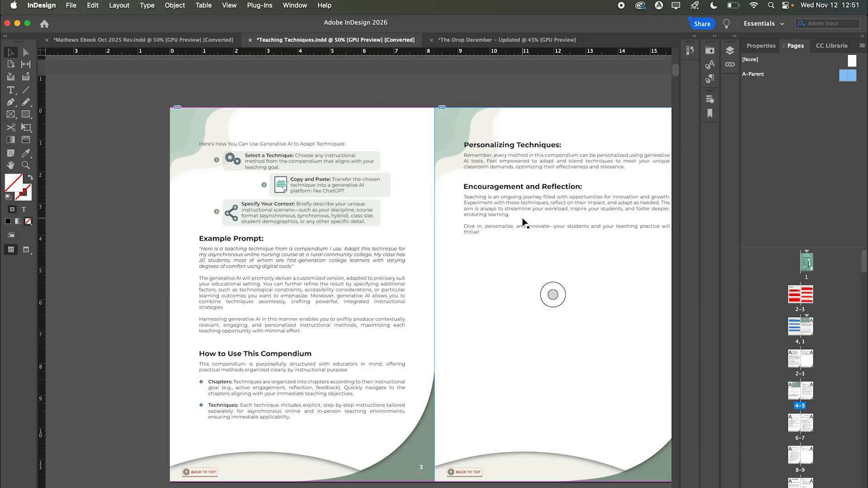
scroll(519, 384, down, 1)
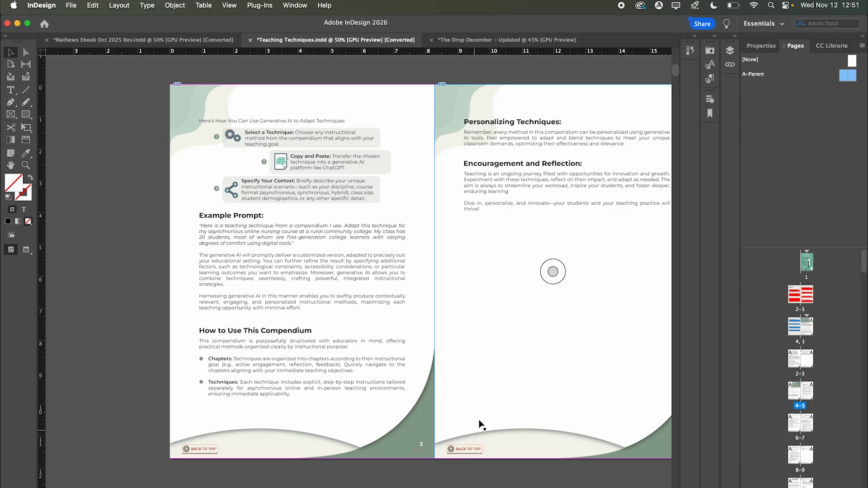
- Open the A-Parent spread and inspect its left and right Back to Top buttons
double_click(781, 75)
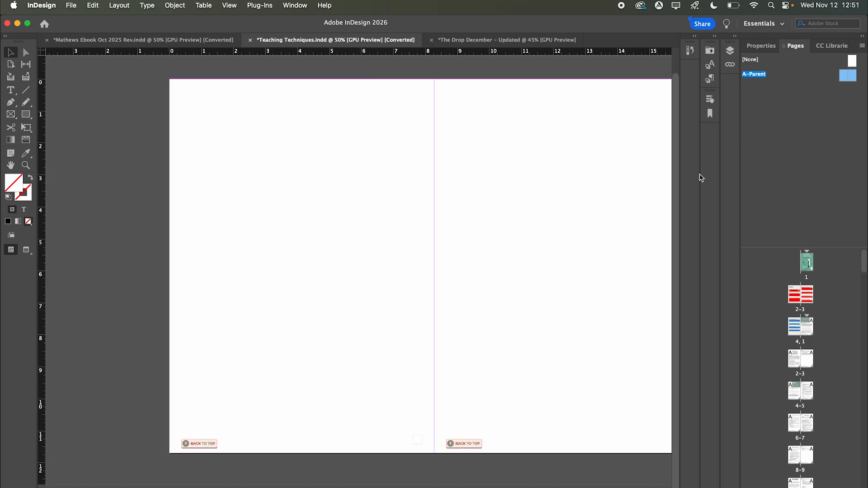
drag(150, 410, 510, 463)
click(462, 469)
click(467, 446)
click(212, 444)
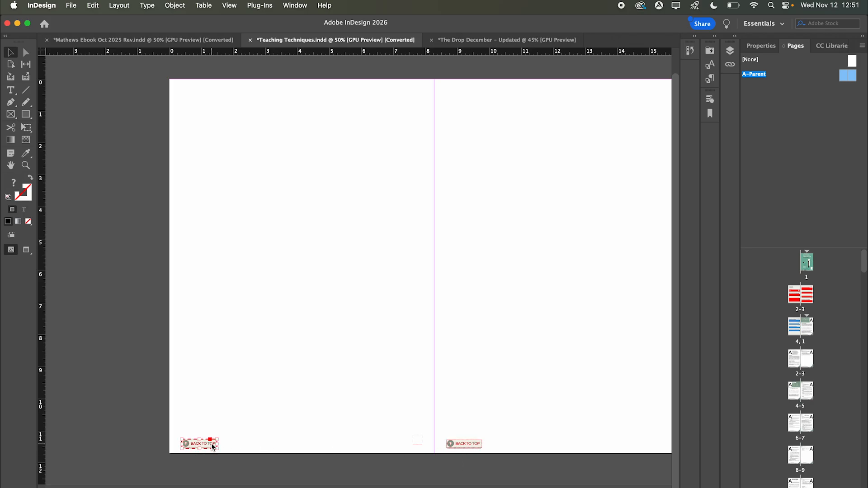
click(249, 372)
right_click(202, 446)
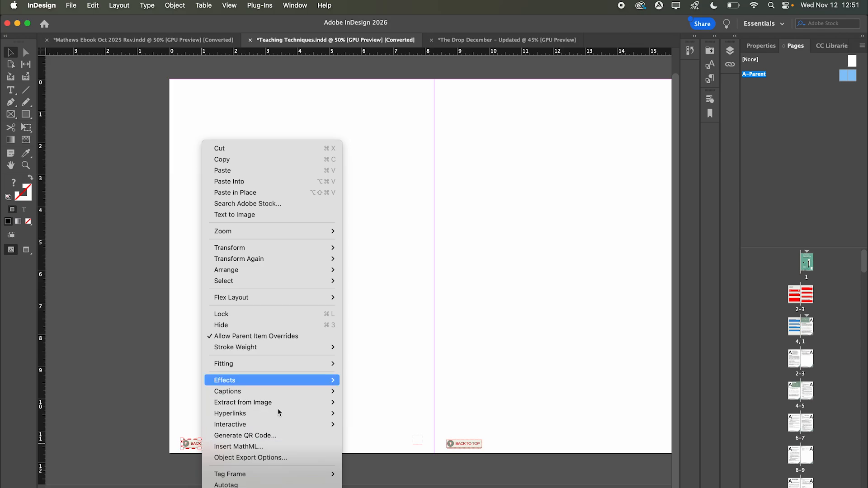
mouse_move(286, 414)
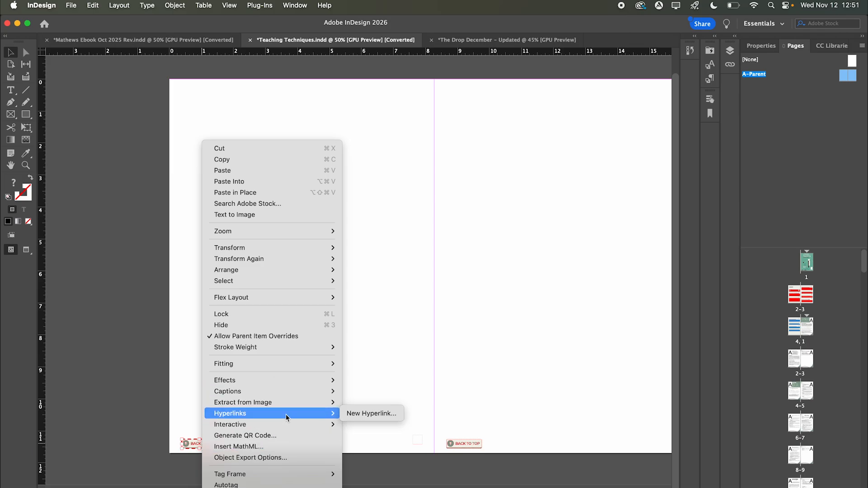
click(365, 306)
- Show the Bookmarks panel and confirm the Back to Top button targets the Table Of Content bookmark
click(294, 6)
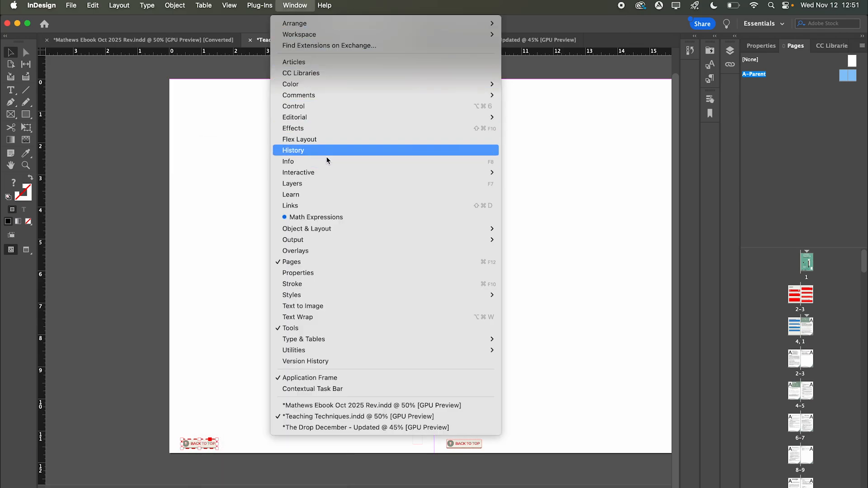
mouse_move(334, 173)
click(527, 184)
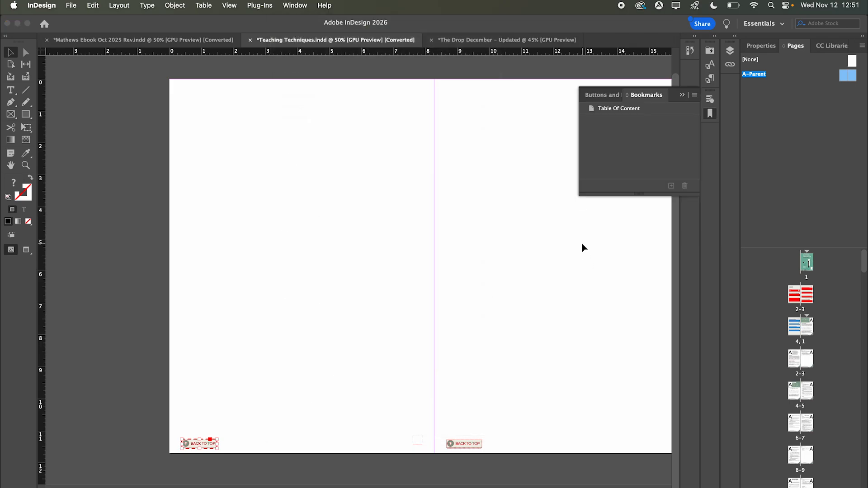
click(659, 113)
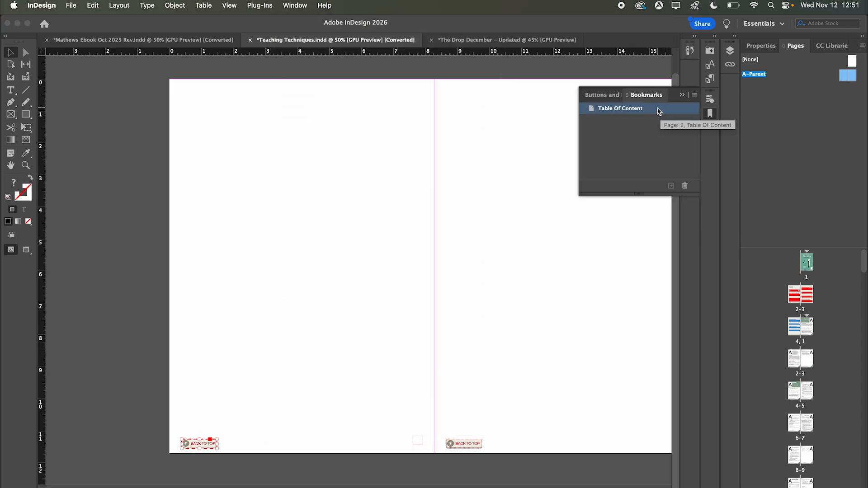
click(214, 444)
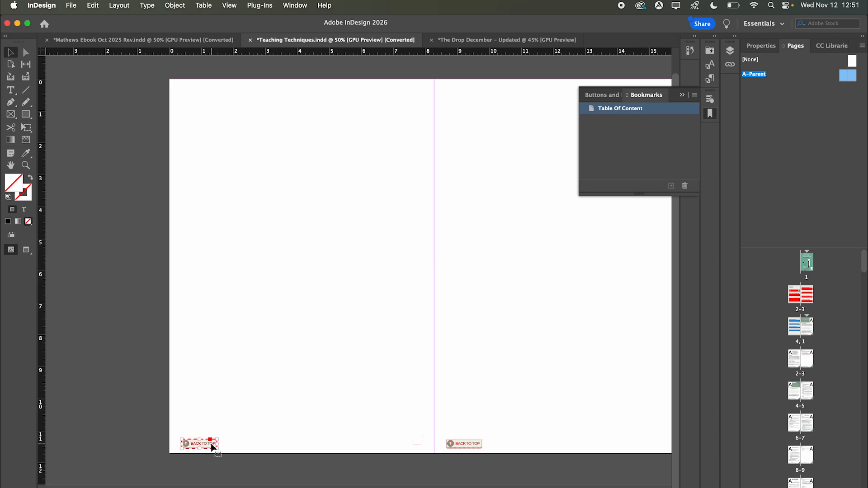
click(596, 96)
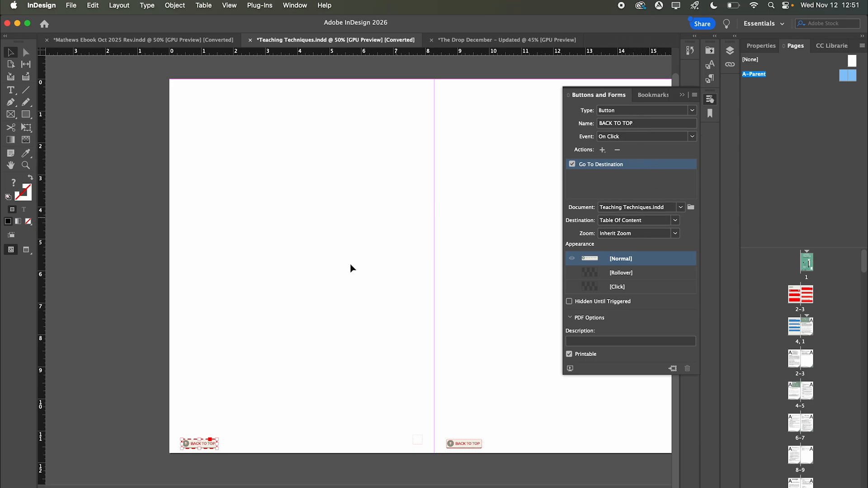
click(681, 95)
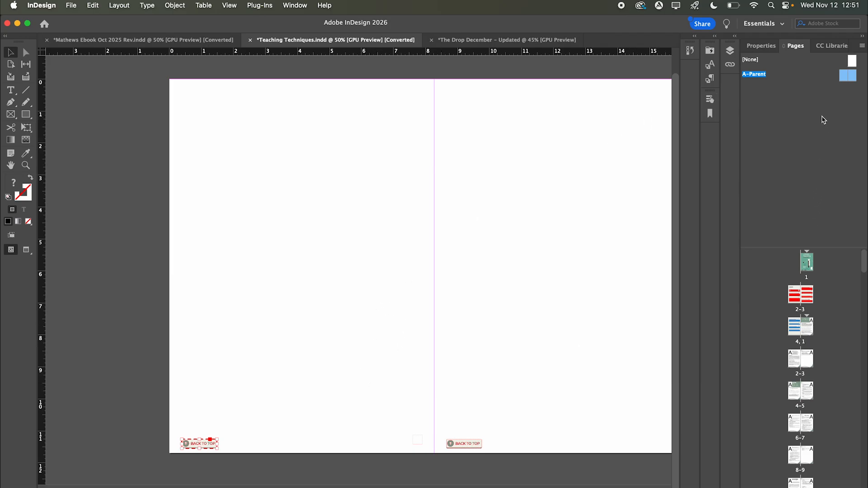
- Apply A-Parent to the 2–3 spread, then view the exported PDF's contents page in Acrobat
drag(827, 75, 793, 364)
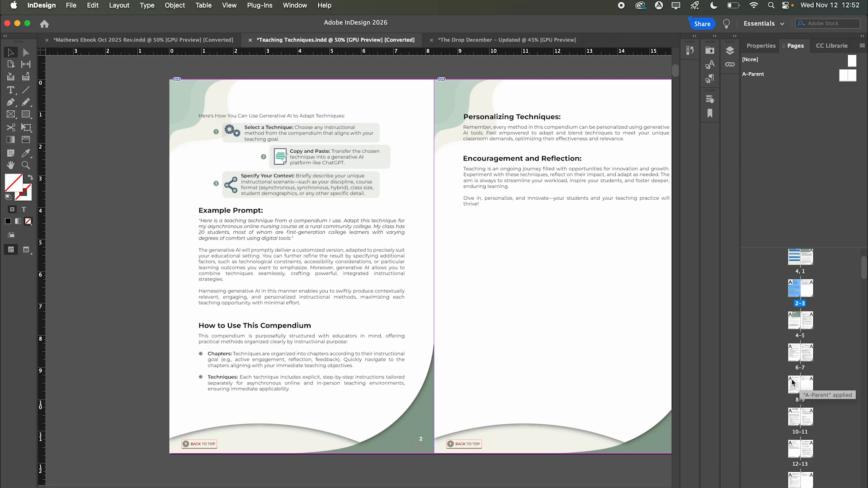
scroll(793, 436, down, 1)
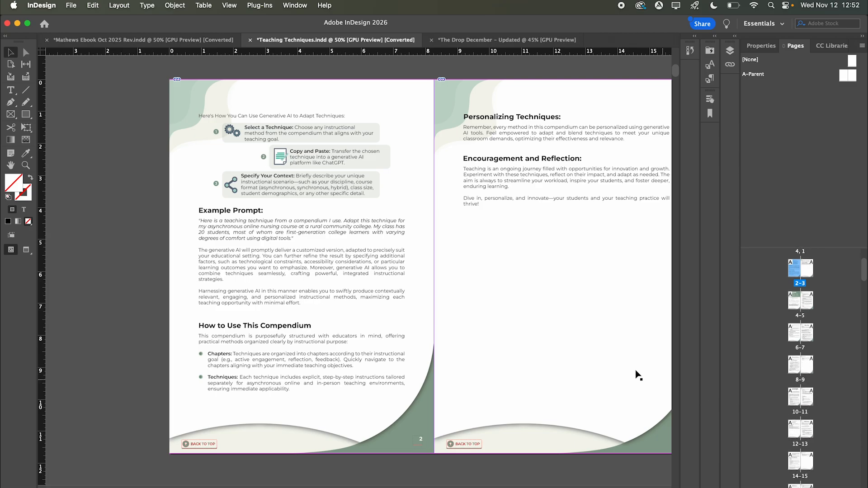
scroll(457, 329, down, 1)
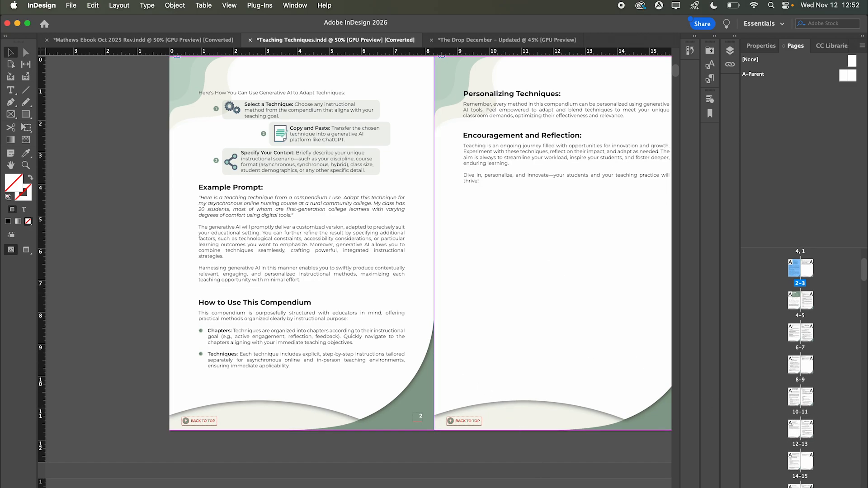
key(super+Tab)
scroll(490, 283, down, 10)
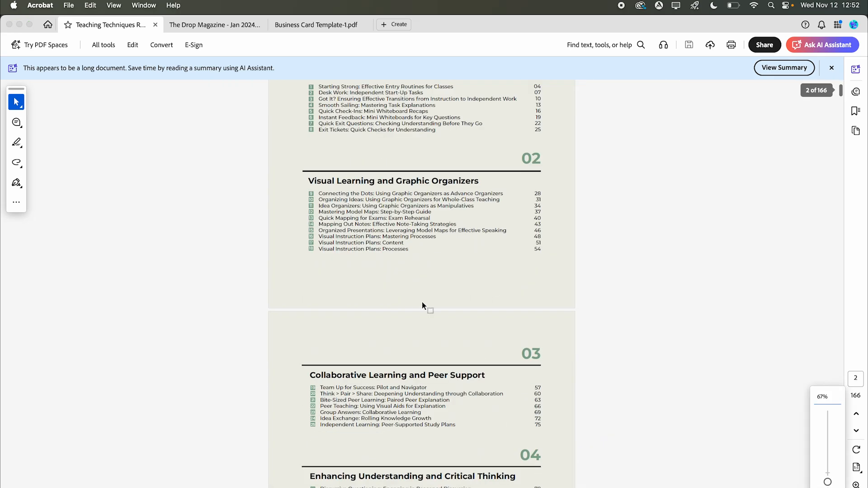
- Test the Mapping Out Notes and Bite-Sized Peer Learning contents links, returning via BACK TO TOP from pages 43 and 63
click(377, 223)
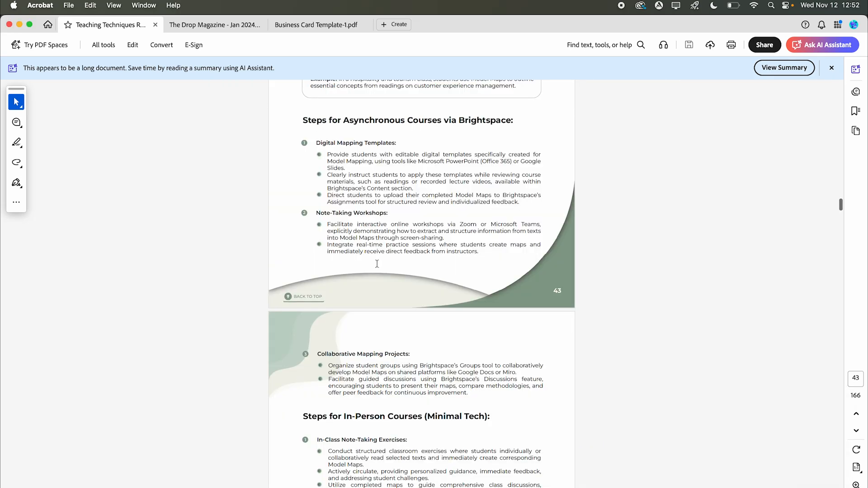
click(303, 301)
scroll(330, 302, down, 5)
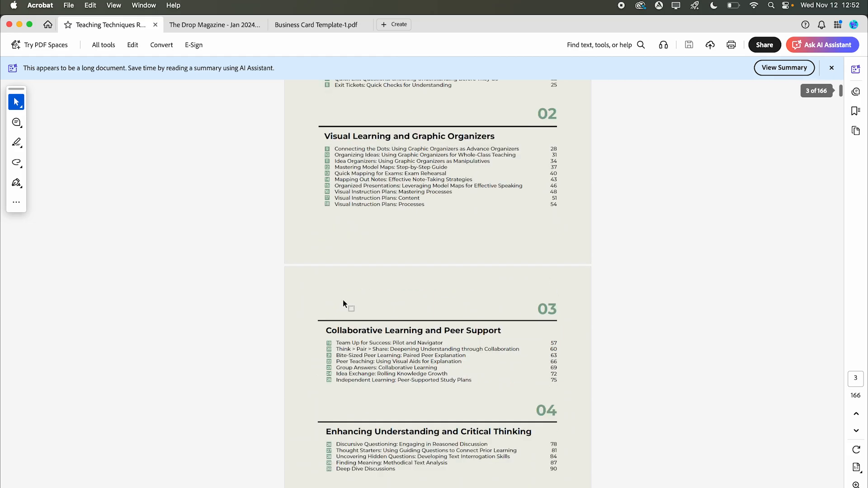
click(374, 356)
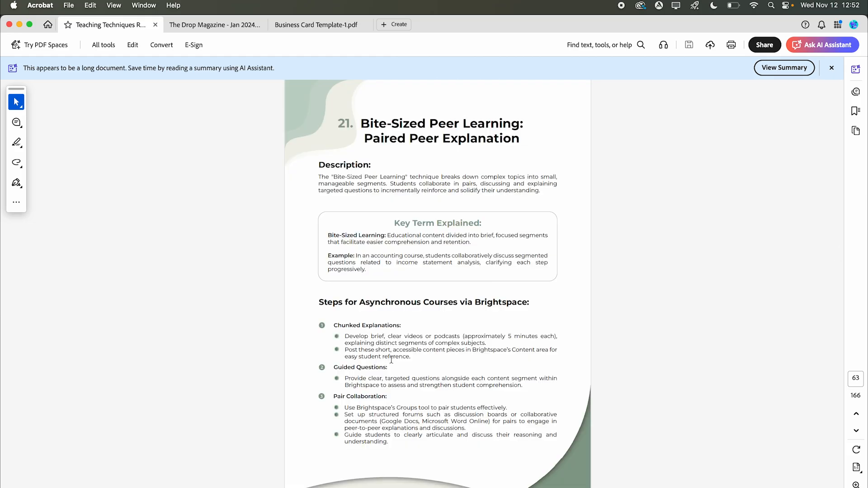
click(312, 487)
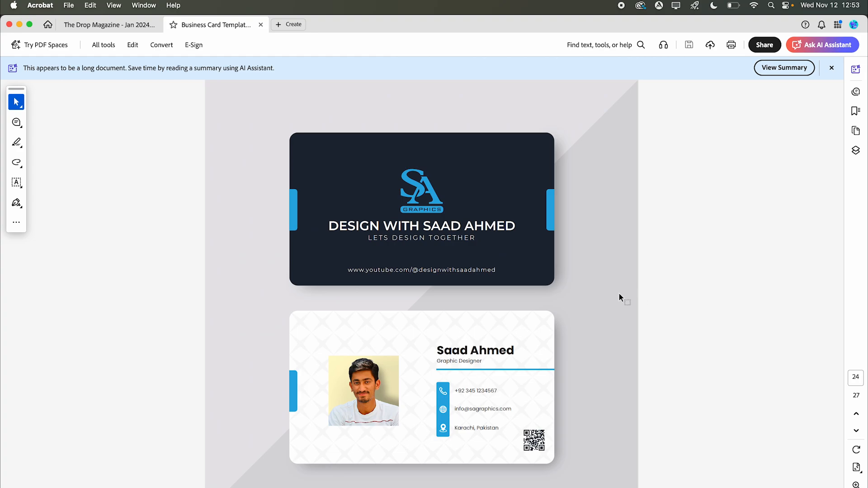
- Page forward through the next two personalised business cards, then scroll back up
key(Right)
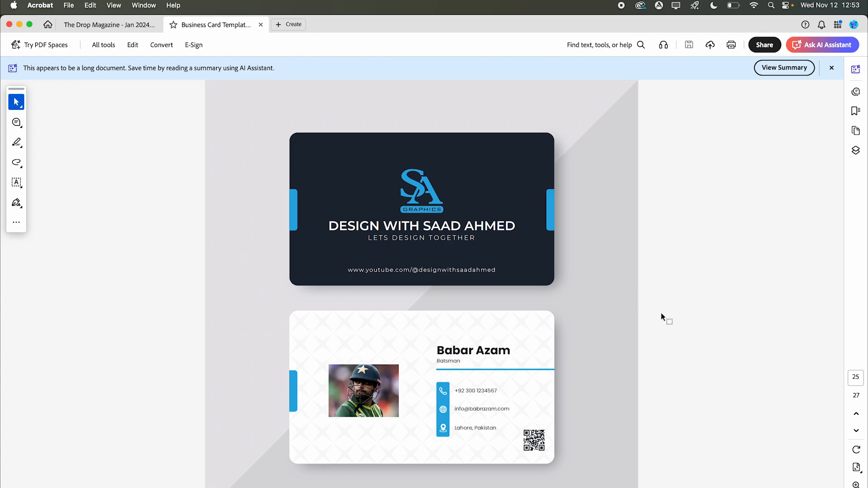
key(Right)
key(Right)
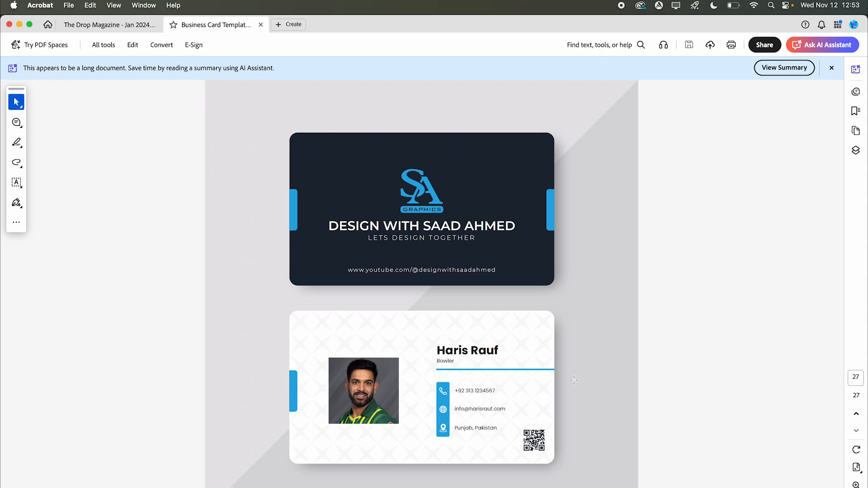
scroll(573, 380, up, 3)
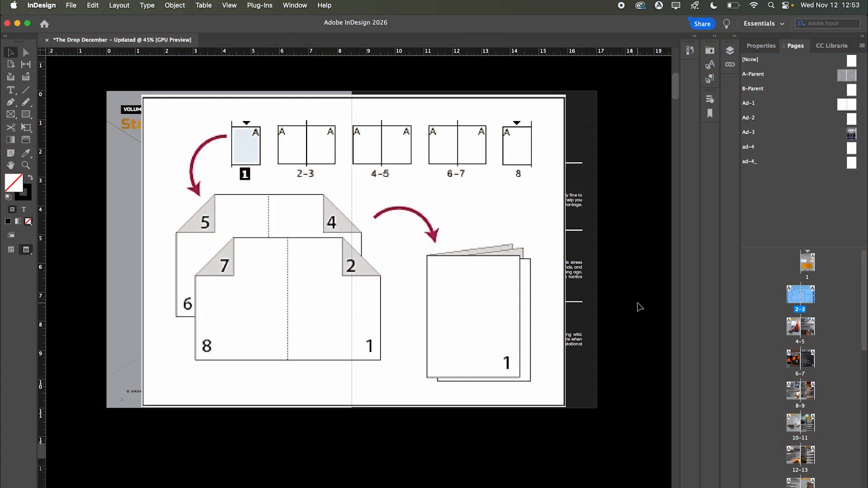
- Select and shrink the imposition diagram image, then delete it from the contents spread
click(484, 226)
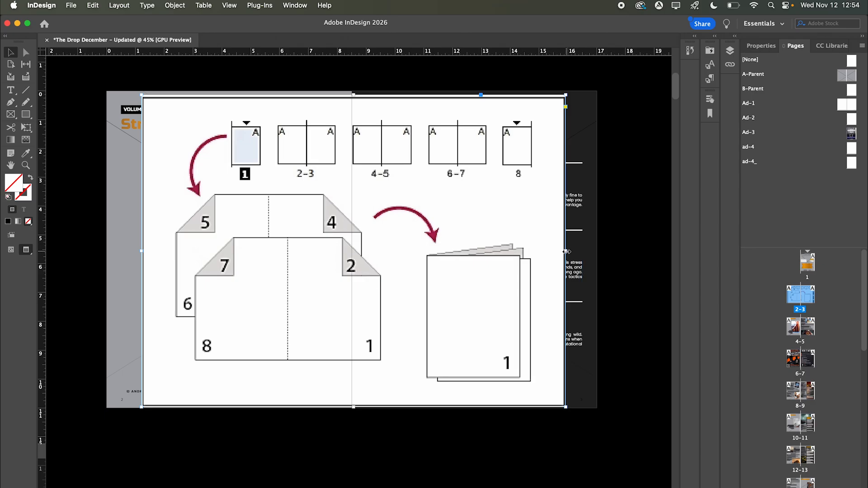
drag(565, 252, 547, 252)
drag(508, 254, 508, 253)
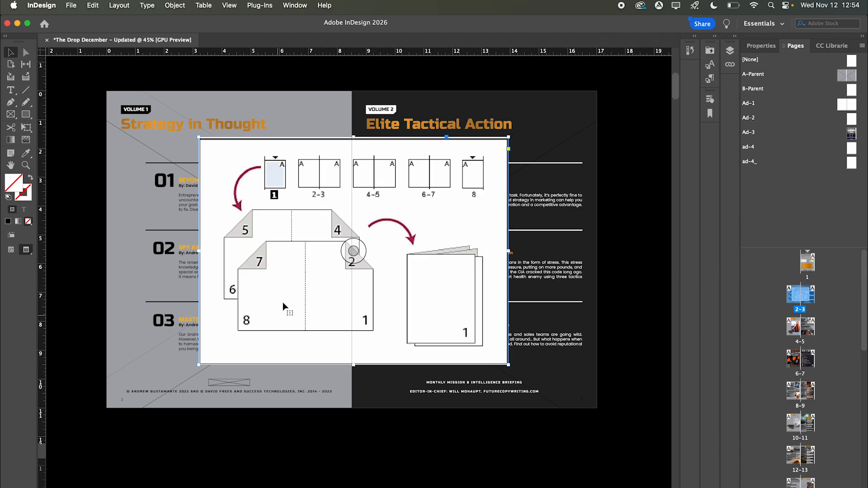
key(Delete)
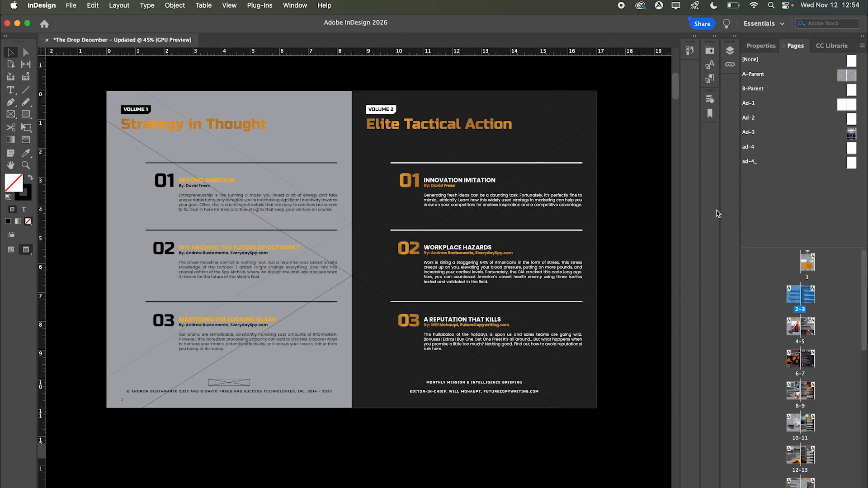
- Scroll back up the InDesign document and switch to The Drop Magazine PDF in Acrobat
drag(676, 98, 674, 476)
scroll(500, 363, up, 3)
scroll(500, 362, up, 15)
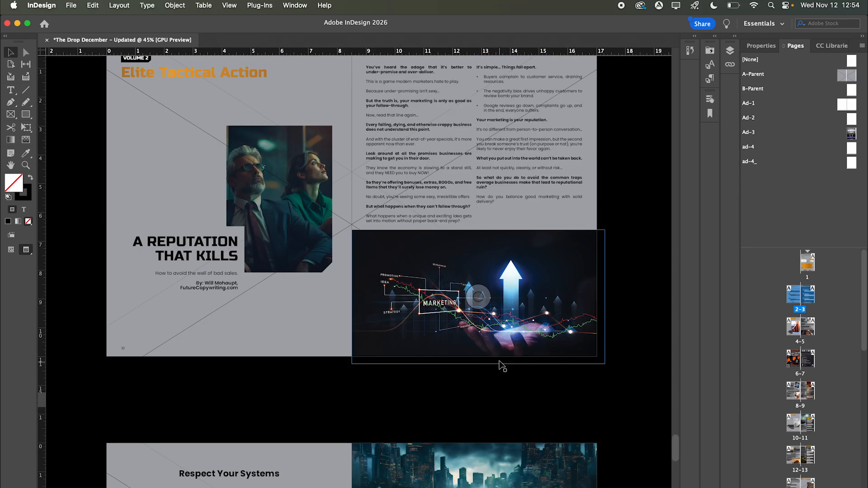
scroll(532, 330, up, 3)
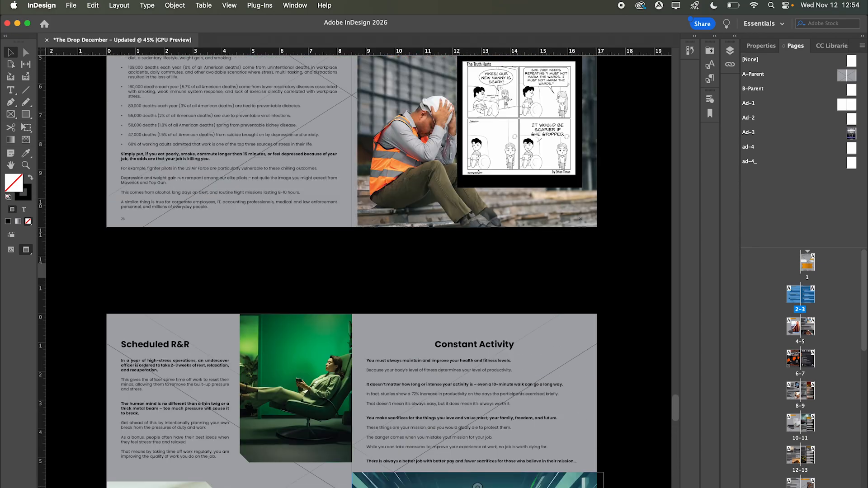
key(super+Tab)
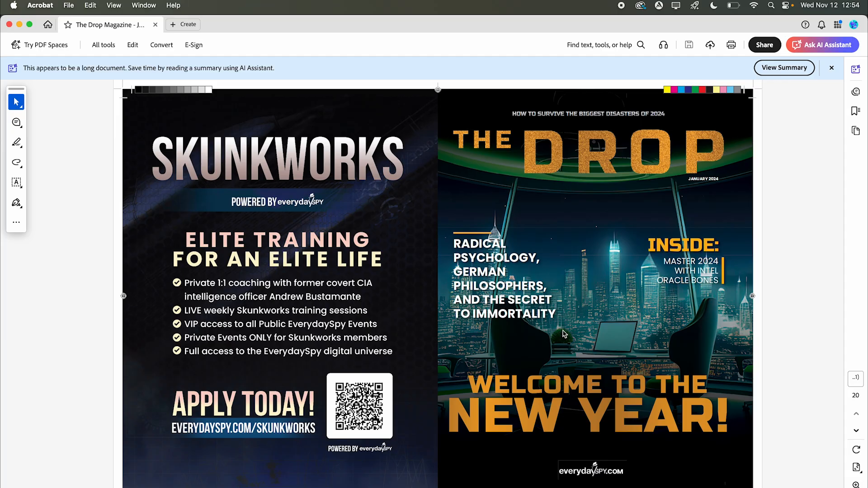
- Zoom out to whole spreads and scroll down through the magazine PDF
key(super+minus)
scroll(738, 318, down, 2)
scroll(739, 318, down, 3)
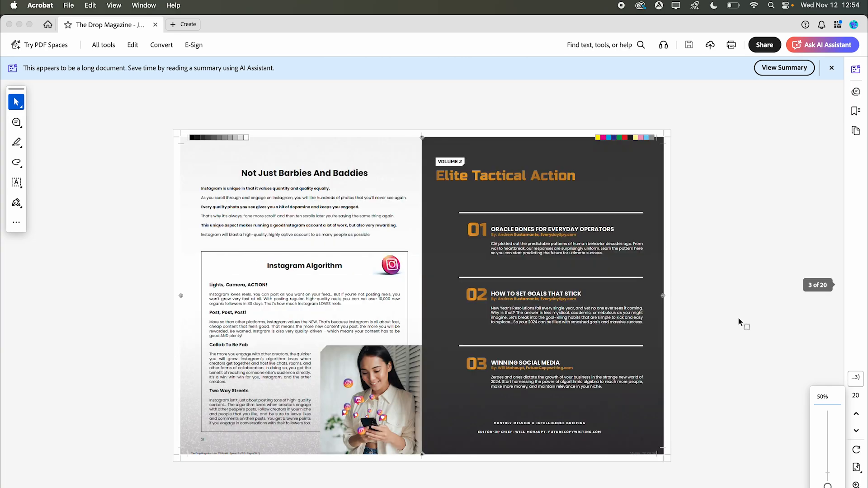
scroll(738, 318, down, 2)
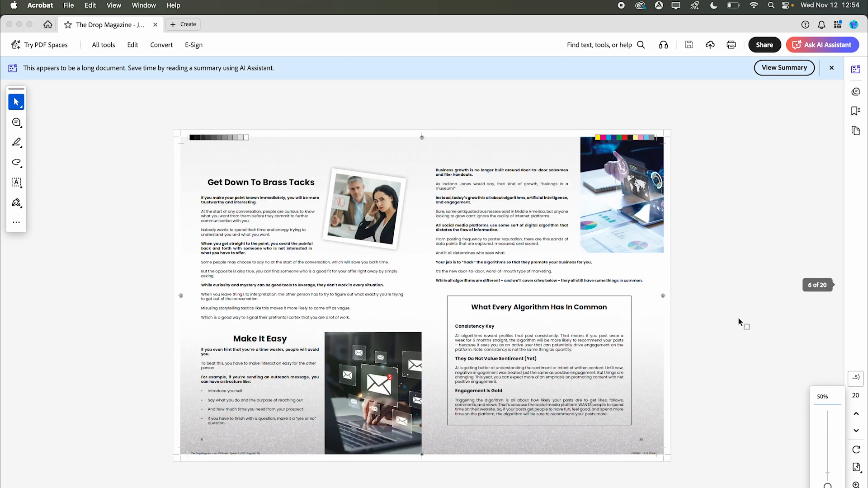
- Check InDesign's File menu for Print Booklet without choosing it, then return to Acrobat
key(super+Tab)
click(69, 6)
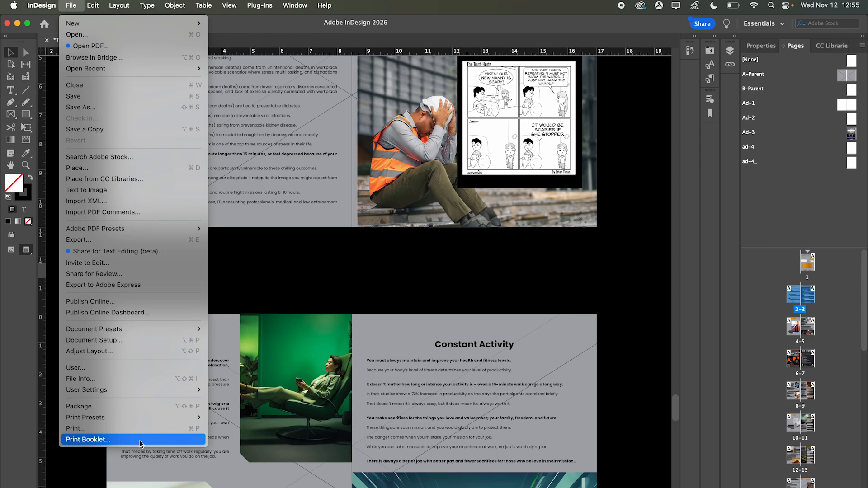
click(340, 292)
scroll(393, 283, down, 2)
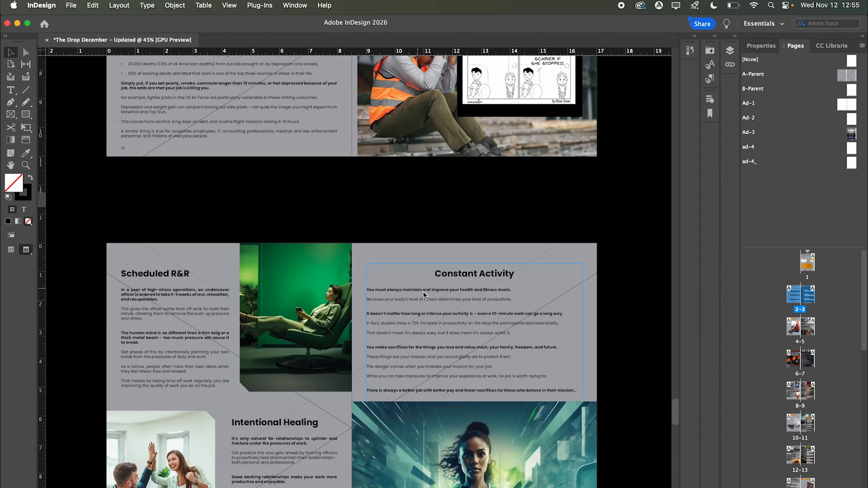
key(super+Tab)
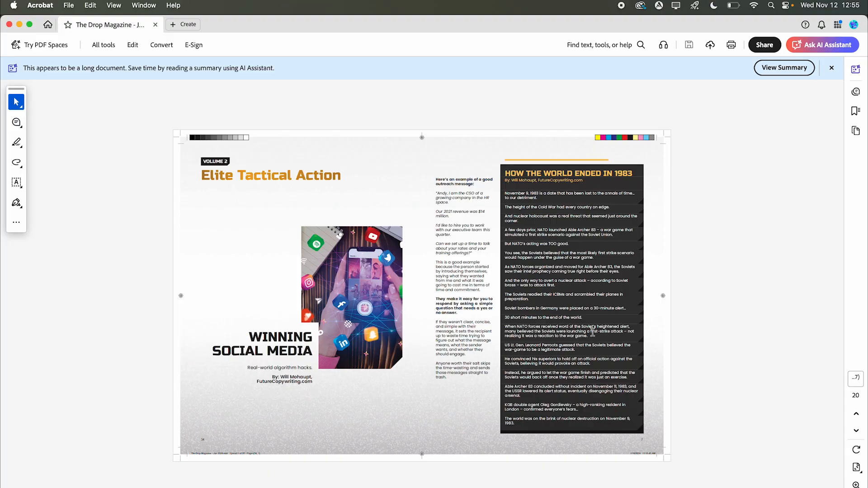
- Scroll from the cover spread down to the False Dichotomy / Spy Archive: Surviving 2024 spread
scroll(610, 340, up, 10)
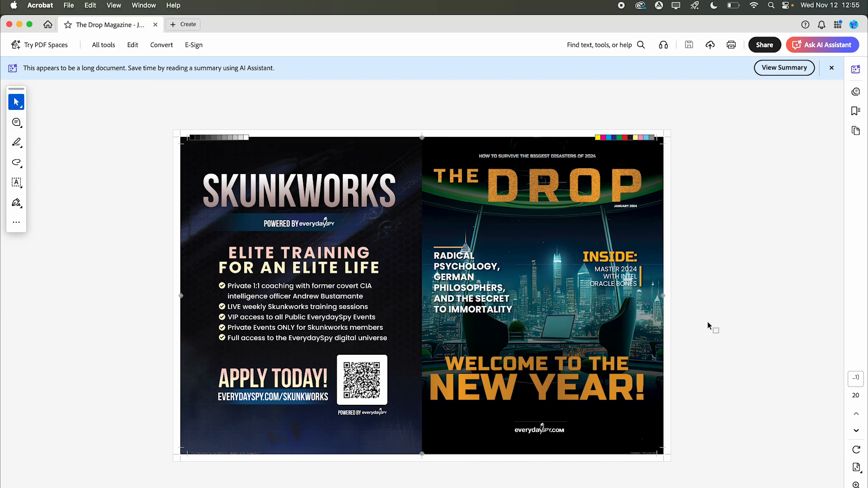
scroll(708, 325, down, 4)
scroll(708, 323, down, 4)
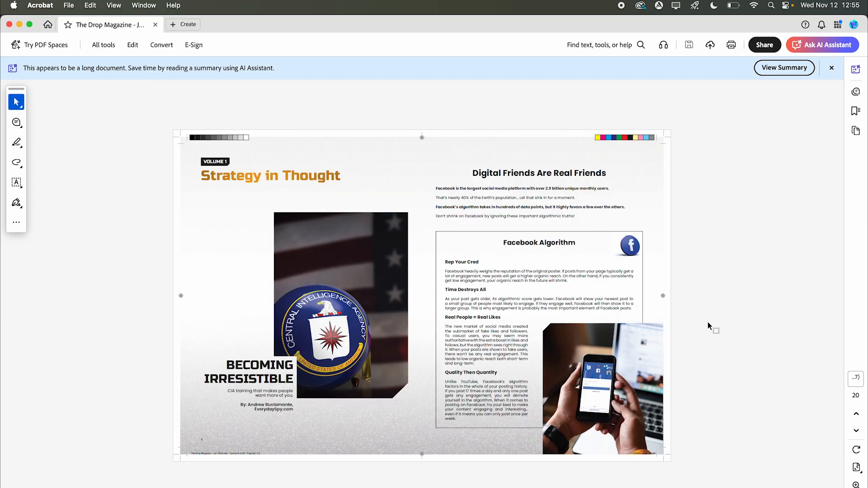
scroll(708, 325, down, 2)
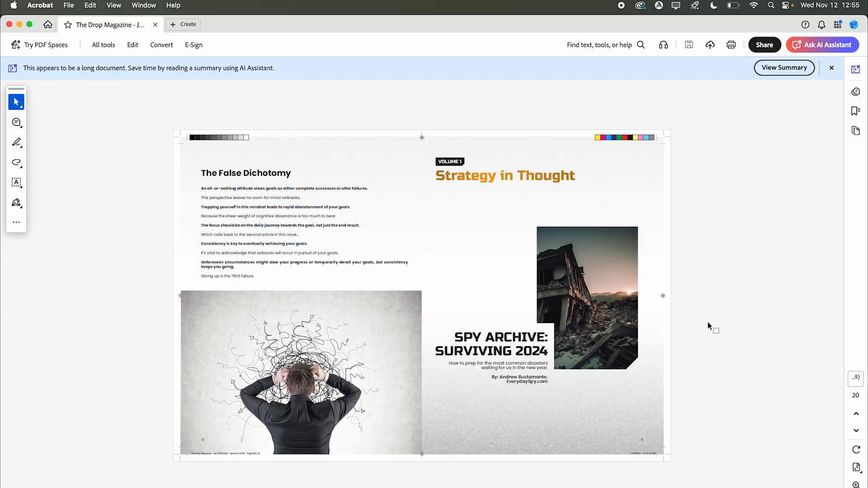